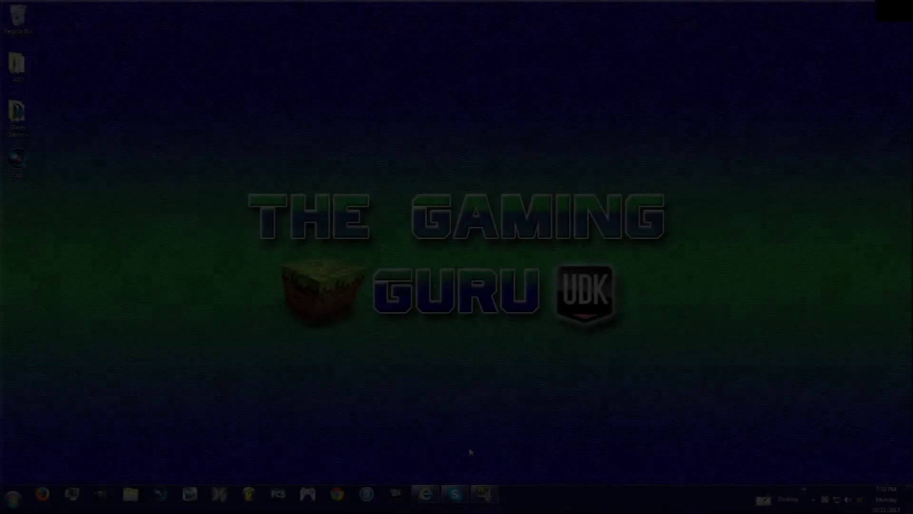
Launch the Unreal Development Kit editor and close its welcome window and the Content Browser
{"action": "left_click", "coordinate": [398, 493]}
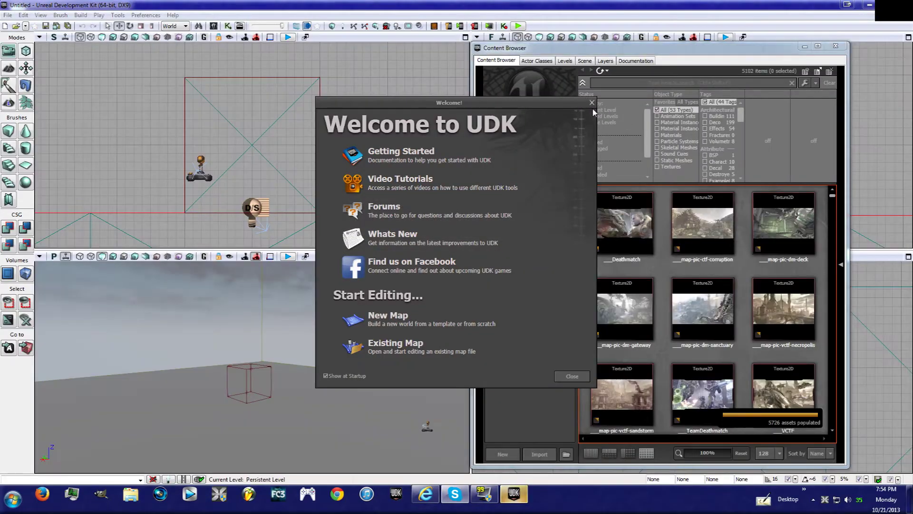
{"action": "left_click", "coordinate": [592, 103]}
{"action": "left_click", "coordinate": [835, 46]}
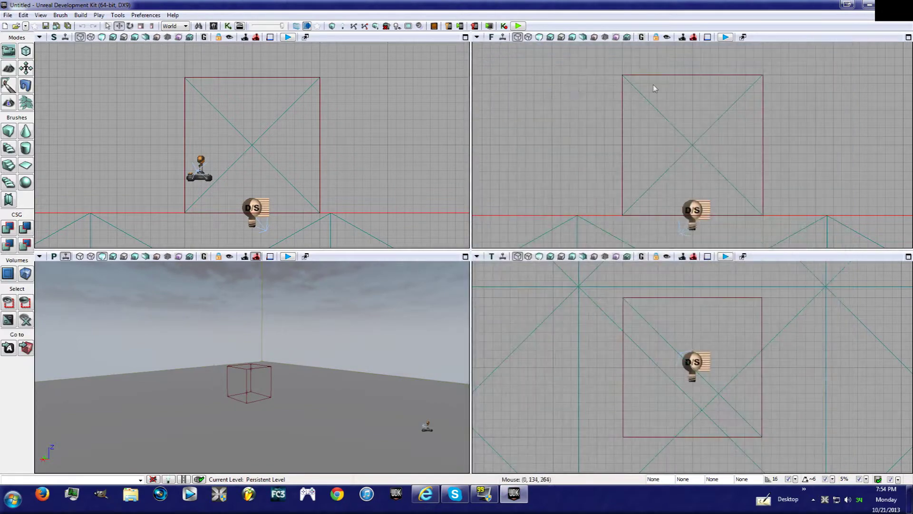
Create a new blank map without any template geometry
{"action": "left_click", "coordinate": [4, 15]}
{"action": "left_click", "coordinate": [24, 24]}
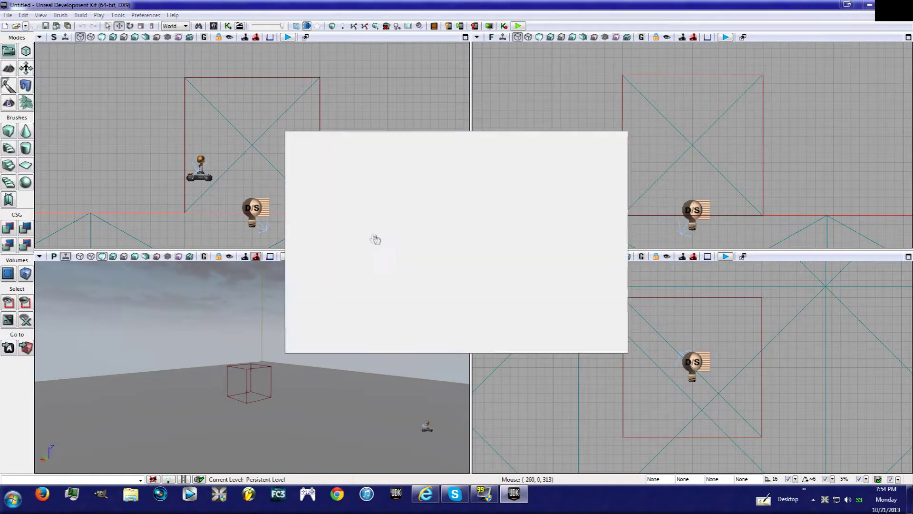
{"action": "left_click", "coordinate": [404, 299]}
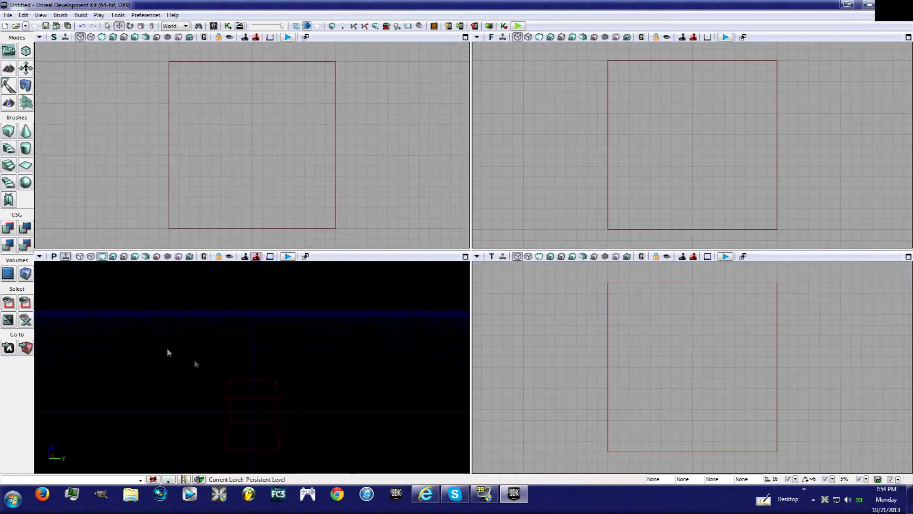
Build a cube brush with X 2500, Y 2500 and Z 52, and add it to the level as solid floor geometry
{"action": "right_click", "coordinate": [7, 137]}
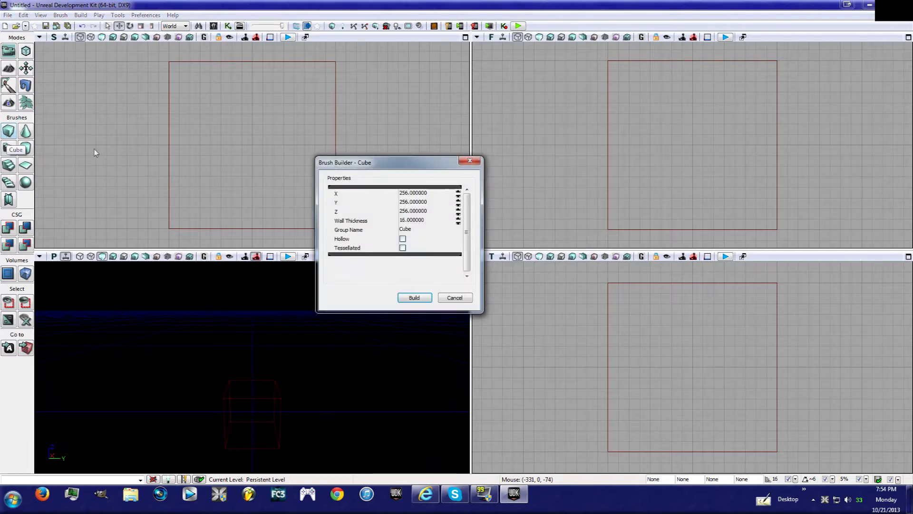
{"action": "left_click", "coordinate": [405, 193]}
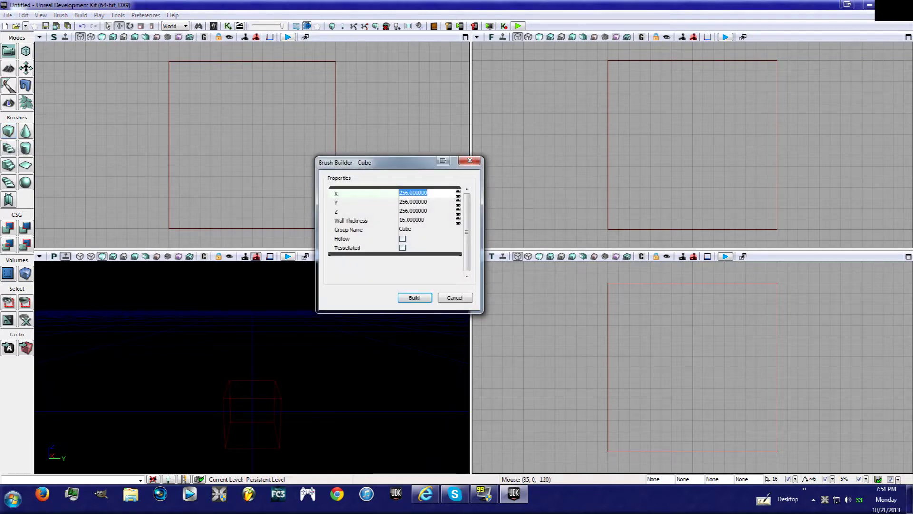
{"action": "type", "text": "2500"}
{"action": "key", "text": "Tab"}
{"action": "type", "text": "2"}
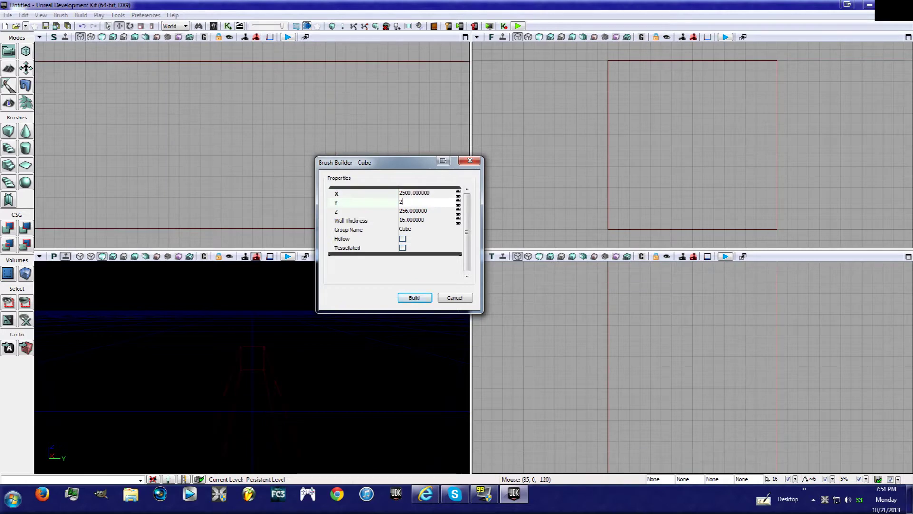
{"action": "type", "text": "500"}
{"action": "key", "text": "Tab"}
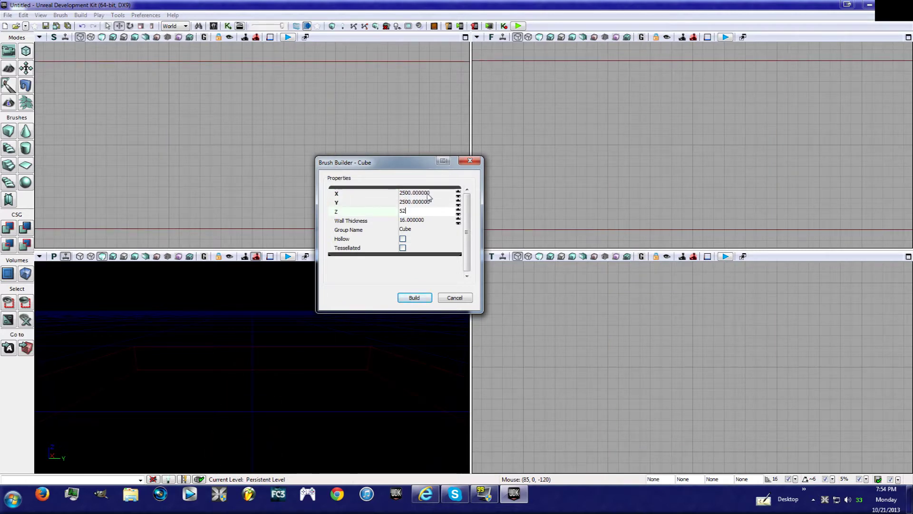
{"action": "left_click", "coordinate": [414, 298]}
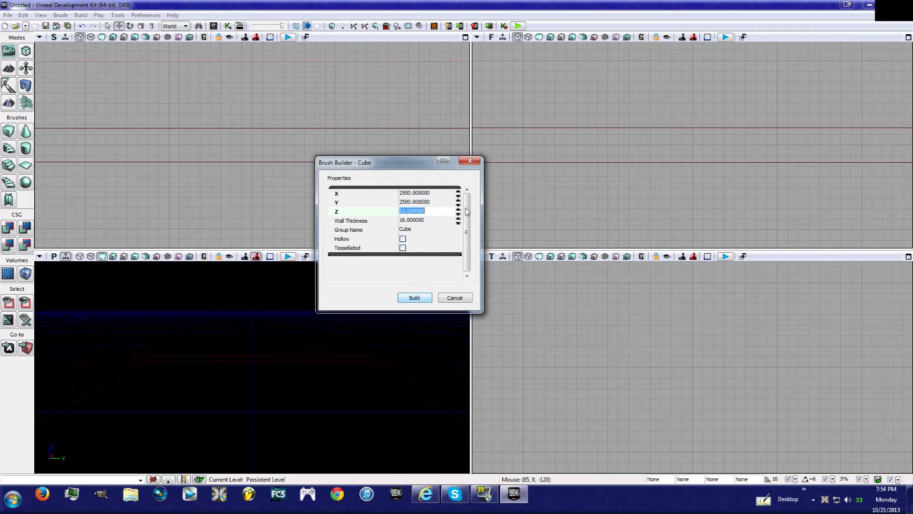
{"action": "left_click", "coordinate": [470, 162]}
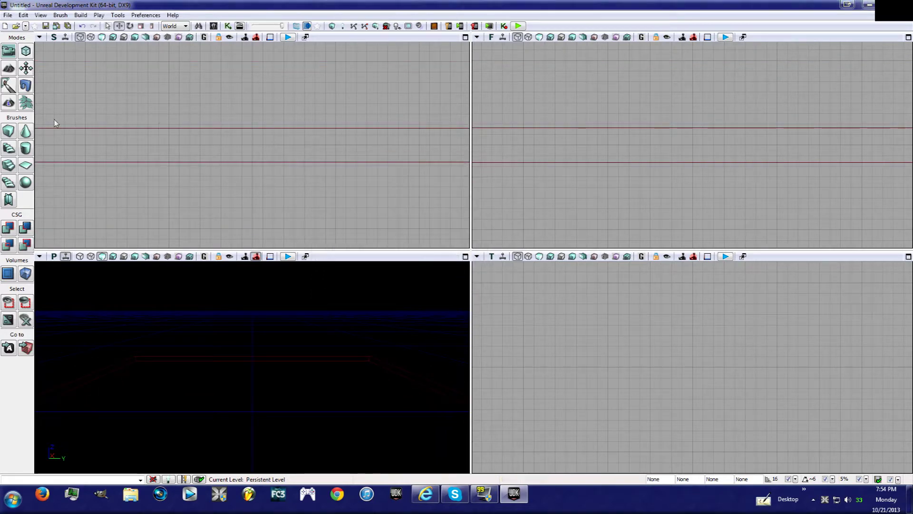
{"action": "left_click", "coordinate": [10, 229]}
Place a point light on the floor, raise it above the surface, and display the perspective view in Lit mode
{"action": "right_click_drag", "start_coordinate": [371, 390], "coordinate": [267, 407]}
{"action": "key", "text": "s"}
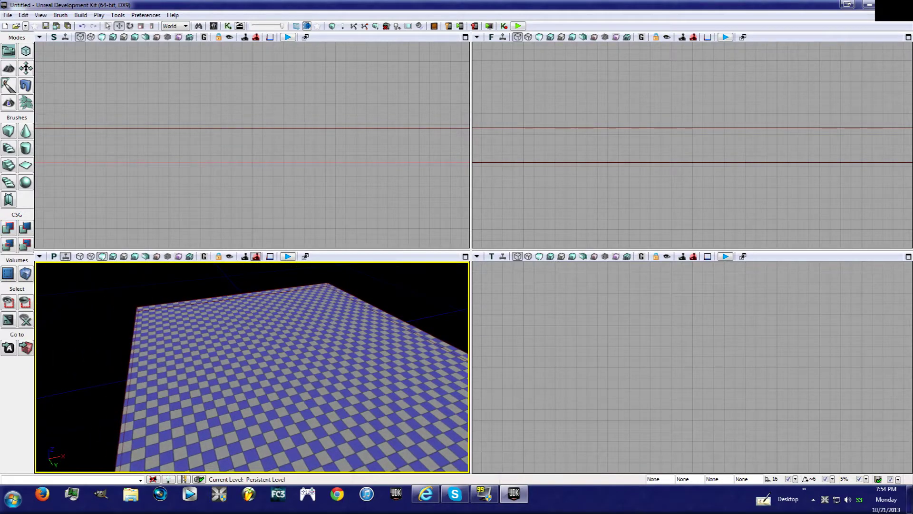
{"action": "left_click", "coordinate": [273, 349]}
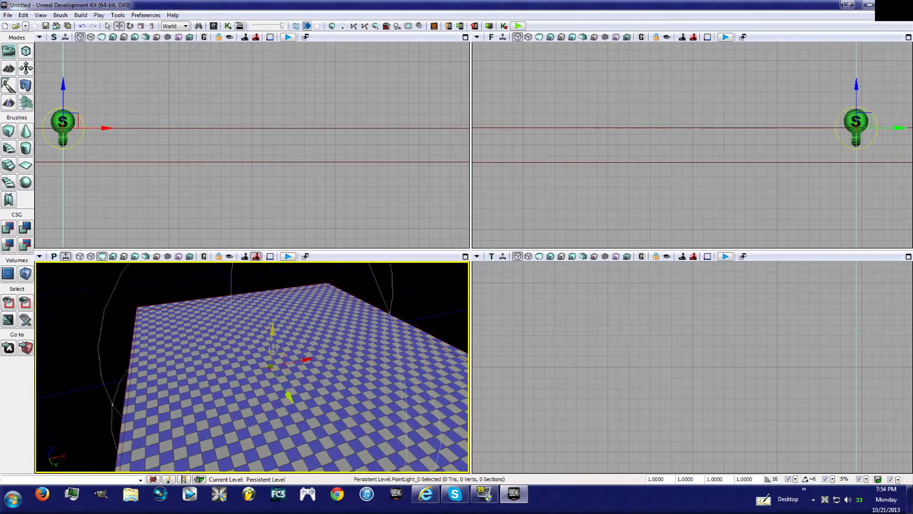
{"action": "left_click_drag", "start_coordinate": [272, 339], "coordinate": [273, 290]}
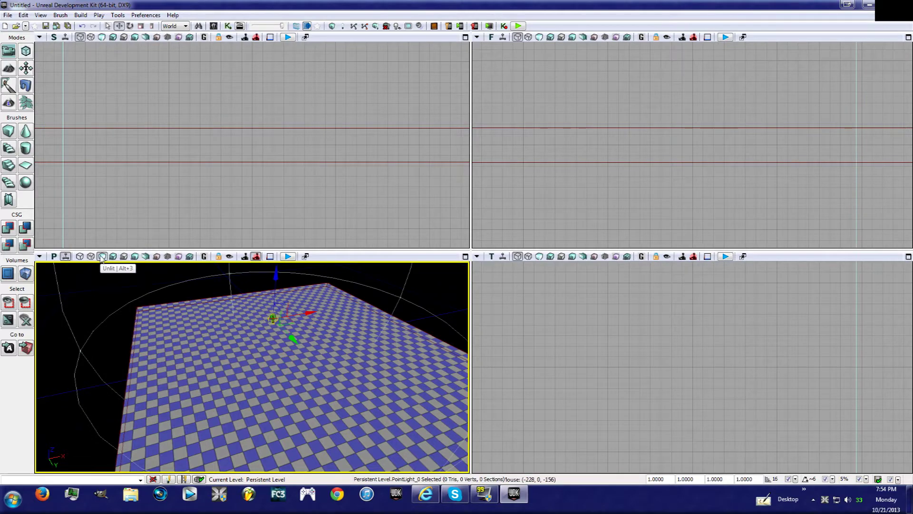
{"action": "left_click", "coordinate": [113, 259]}
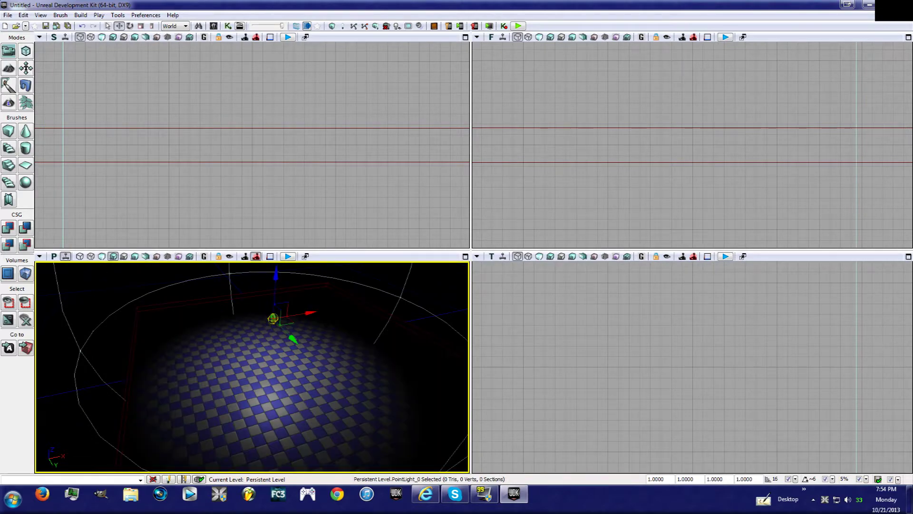
Add three more point lights over dark areas of the floor and raise each one above the surface
{"action": "mouse_move", "coordinate": [276, 402]}
{"action": "right_mouse_down"}
{"action": "mouse_move", "coordinate": [381, 399]}
{"action": "mouse_move", "coordinate": [281, 398]}
{"action": "right_mouse_up"}
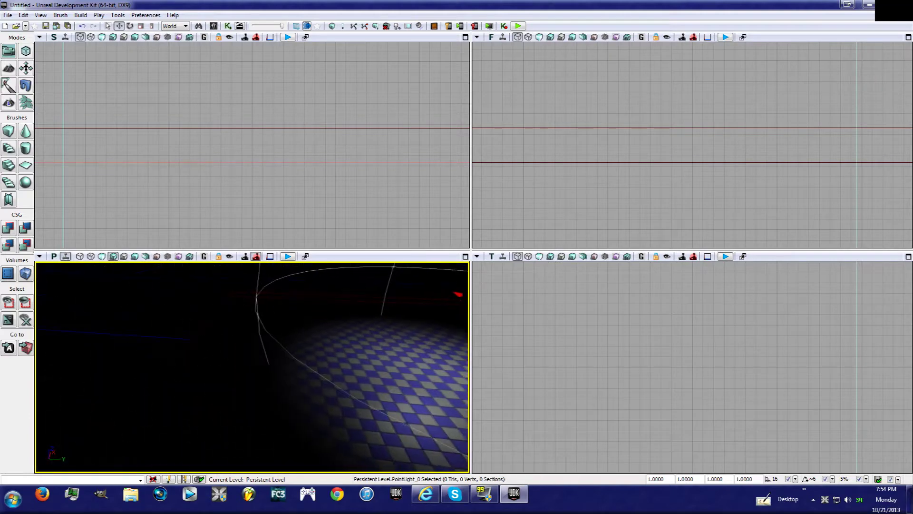
{"action": "key", "text": "l"}
{"action": "left_click", "coordinate": [249, 329]}
{"action": "left_click_drag", "start_coordinate": [251, 306], "coordinate": [252, 255]}
{"action": "right_click_drag", "start_coordinate": [252, 343], "coordinate": [335, 338]}
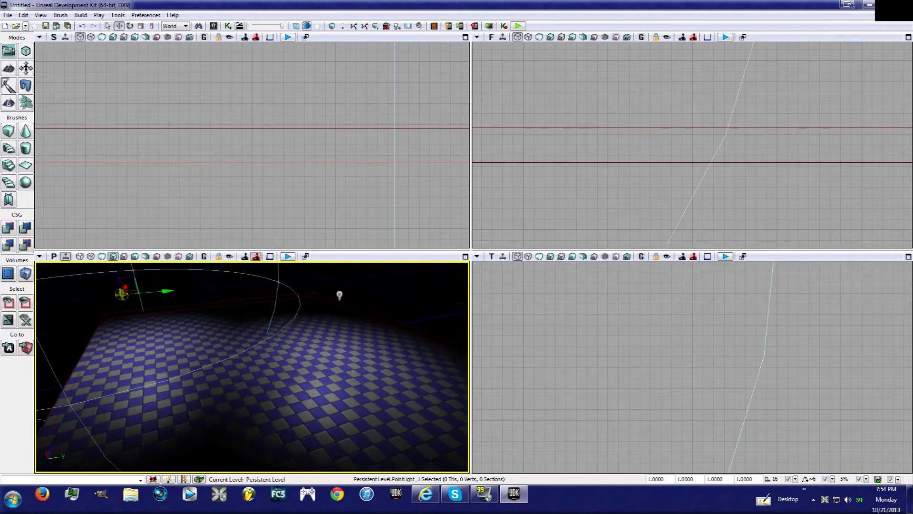
{"action": "key", "text": "l"}
{"action": "left_click", "coordinate": [284, 312]}
{"action": "left_click_drag", "start_coordinate": [286, 280], "coordinate": [286, 251]}
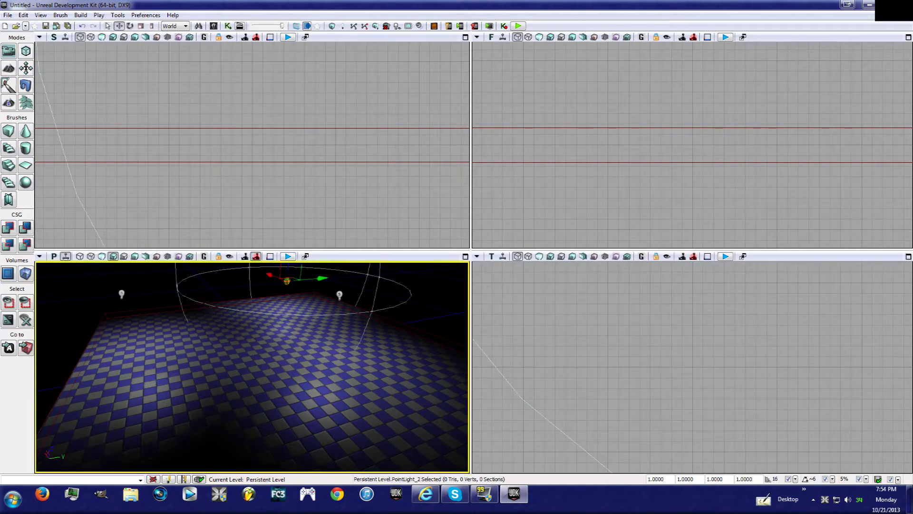
{"action": "left_click", "coordinate": [214, 447]}
{"action": "left_click_drag", "start_coordinate": [207, 427], "coordinate": [204, 372]}
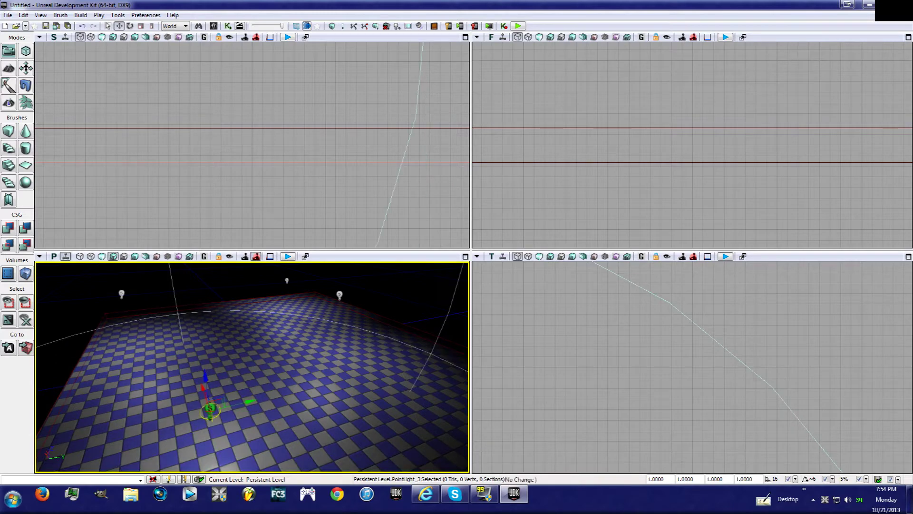
Light the remaining dark parts of the floor with two further point lights, raising both above the surface
{"action": "right_click_drag", "start_coordinate": [204, 372], "coordinate": [310, 426]}
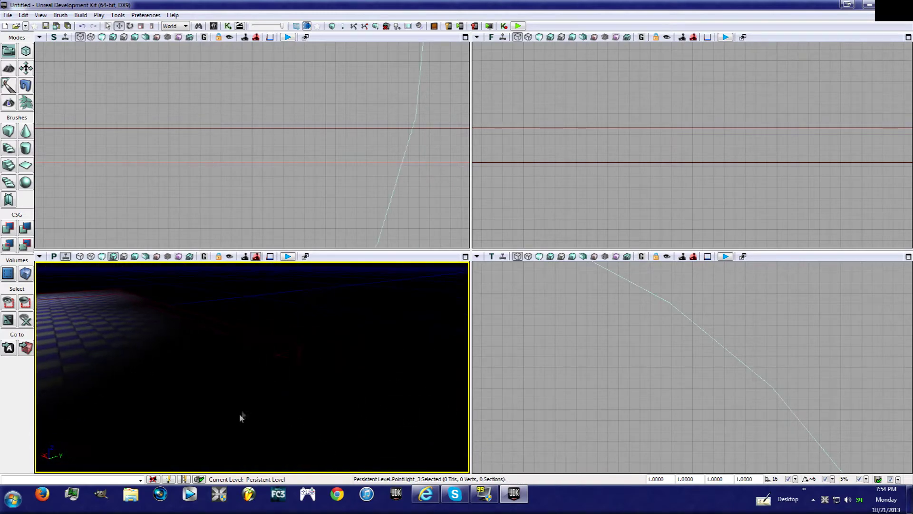
{"action": "key", "text": "l"}
{"action": "left_click", "coordinate": [227, 354]}
{"action": "left_click_drag", "start_coordinate": [225, 320], "coordinate": [223, 280]}
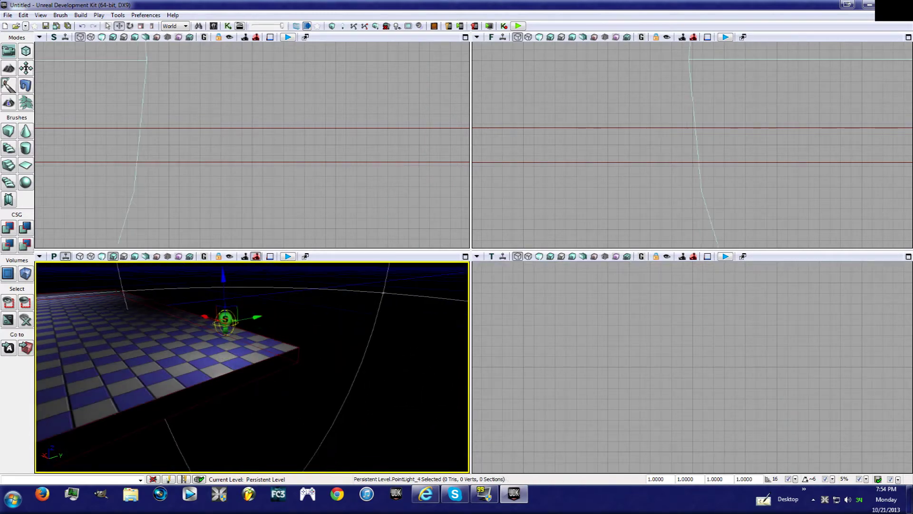
{"action": "right_click_drag", "start_coordinate": [222, 280], "coordinate": [91, 295]}
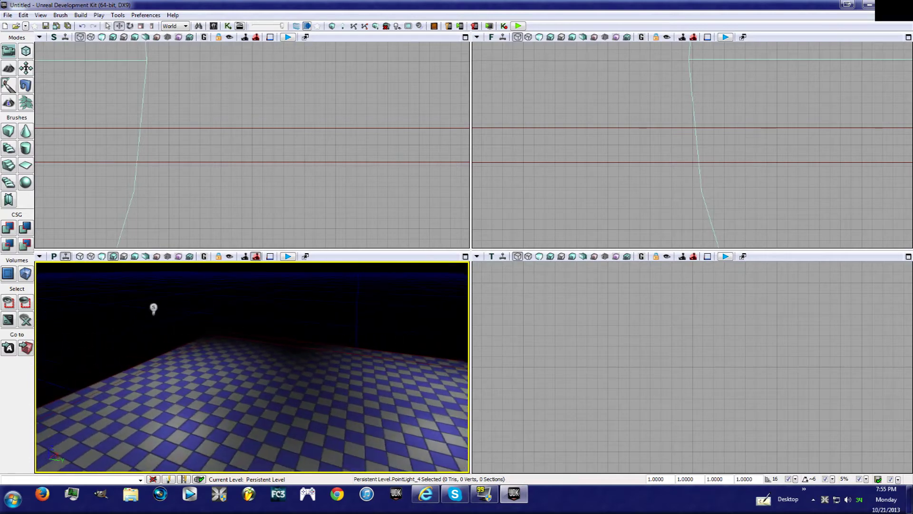
{"action": "key", "text": "l"}
{"action": "left_click", "coordinate": [309, 379]}
{"action": "left_click_drag", "start_coordinate": [308, 343], "coordinate": [299, 293]}
{"action": "right_click_drag", "start_coordinate": [299, 293], "coordinate": [133, 311]}
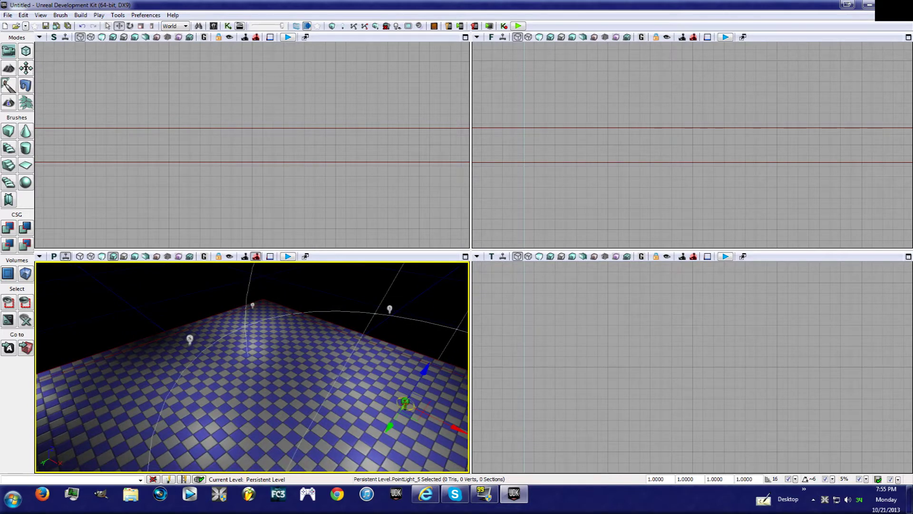
Open the Content Browser, widen it, filter the assets to Static Meshes, and move it clear of the perspective view
{"action": "left_click", "coordinate": [214, 26]}
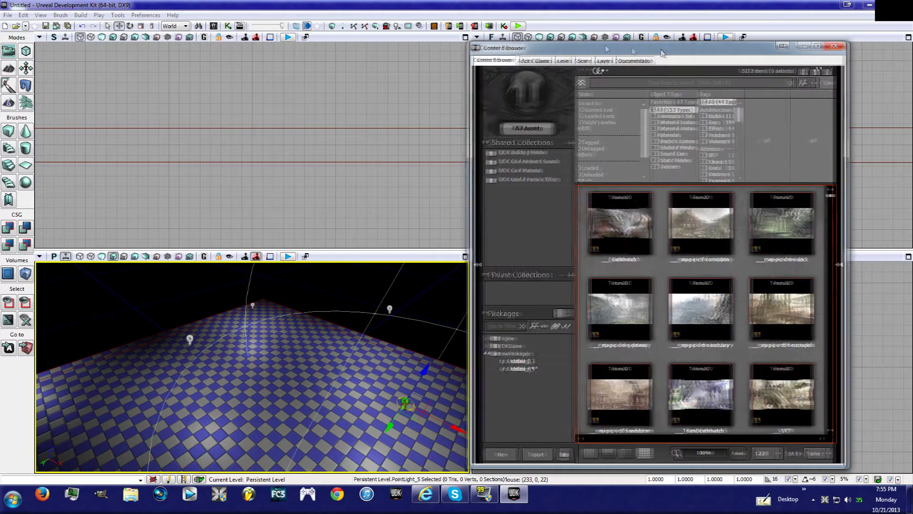
{"action": "left_click_drag", "start_coordinate": [667, 54], "coordinate": [418, 42]}
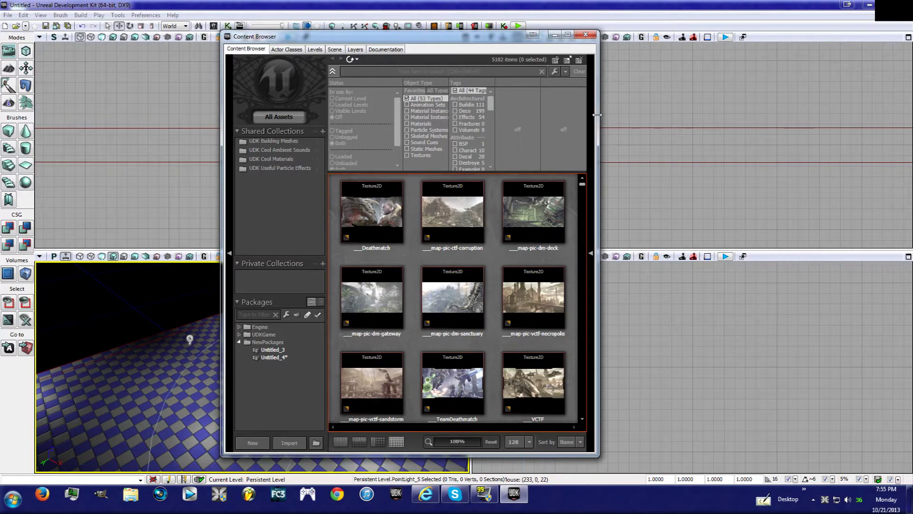
{"action": "left_click_drag", "start_coordinate": [597, 115], "coordinate": [745, 117]}
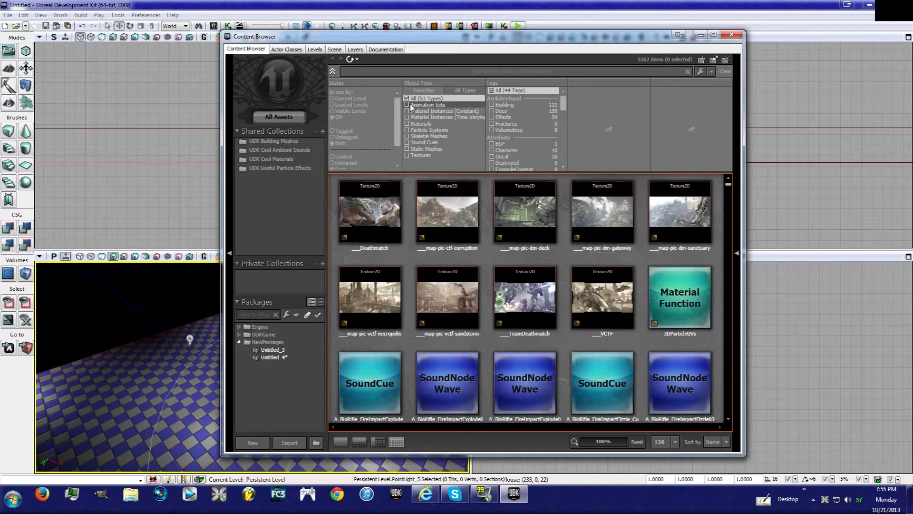
{"action": "left_click", "coordinate": [407, 149]}
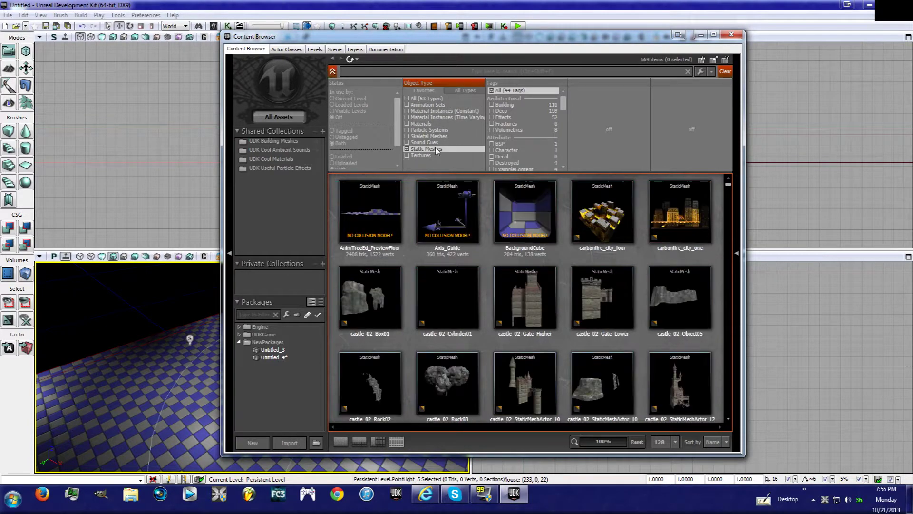
{"action": "left_click_drag", "start_coordinate": [542, 46], "coordinate": [691, 48]}
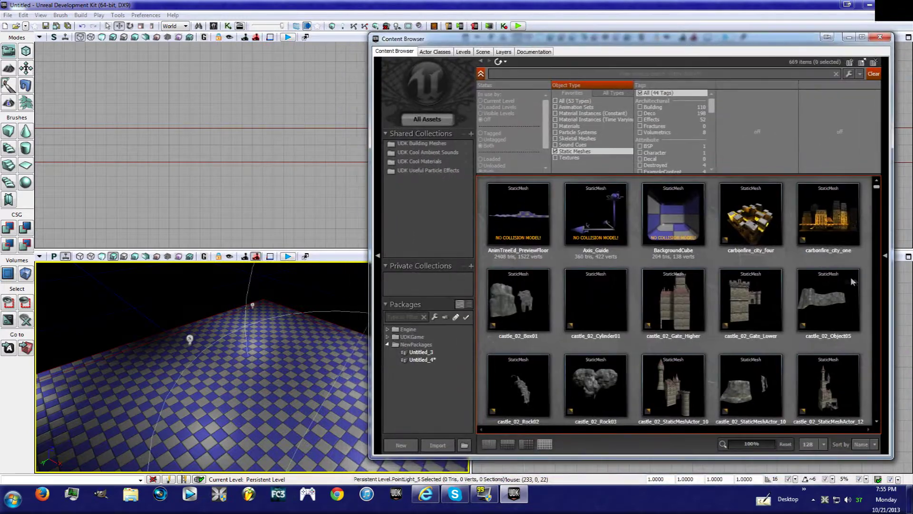
Find the RemadePhysBarrel static mesh and place one barrel on the checkered floor in the perspective view
{"action": "left_click", "coordinate": [877, 194]}
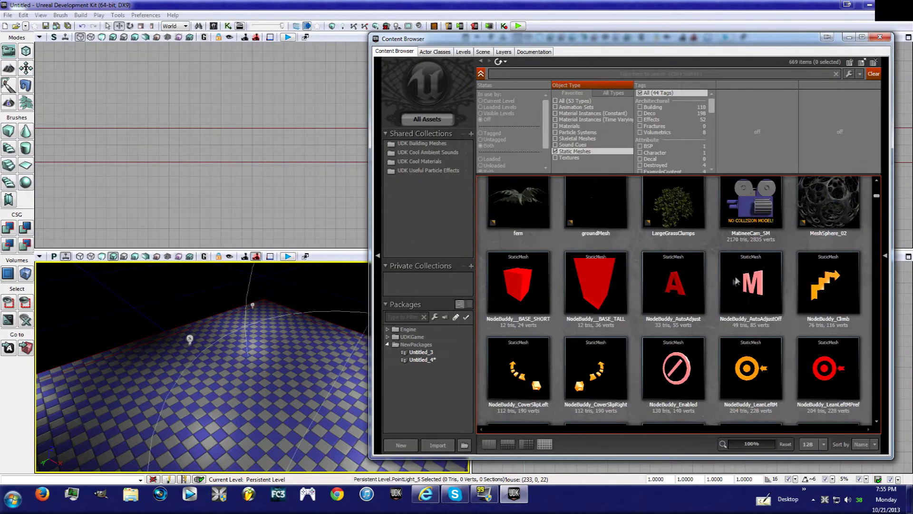
{"action": "scroll", "coordinate": [728, 286], "scroll_direction": "down", "scroll_amount": 10}
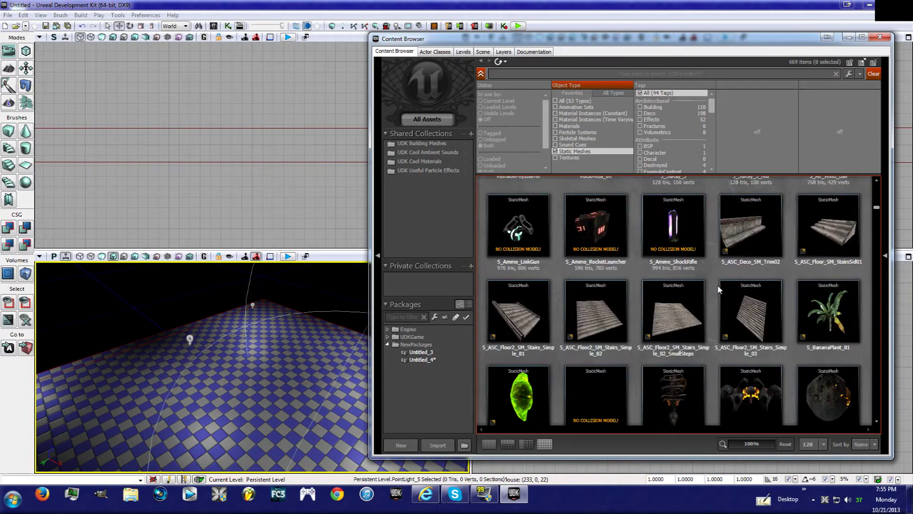
{"action": "scroll", "coordinate": [719, 289], "scroll_direction": "up", "scroll_amount": 2}
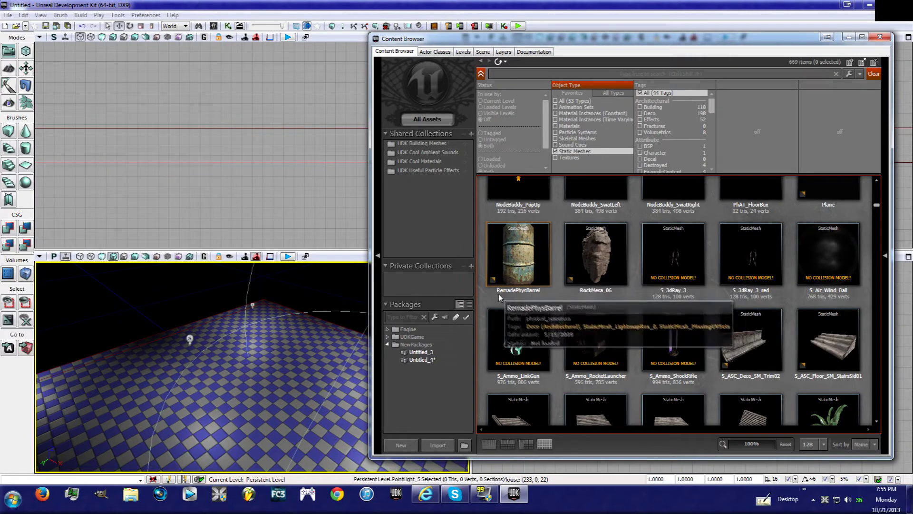
{"action": "left_click", "coordinate": [529, 268]}
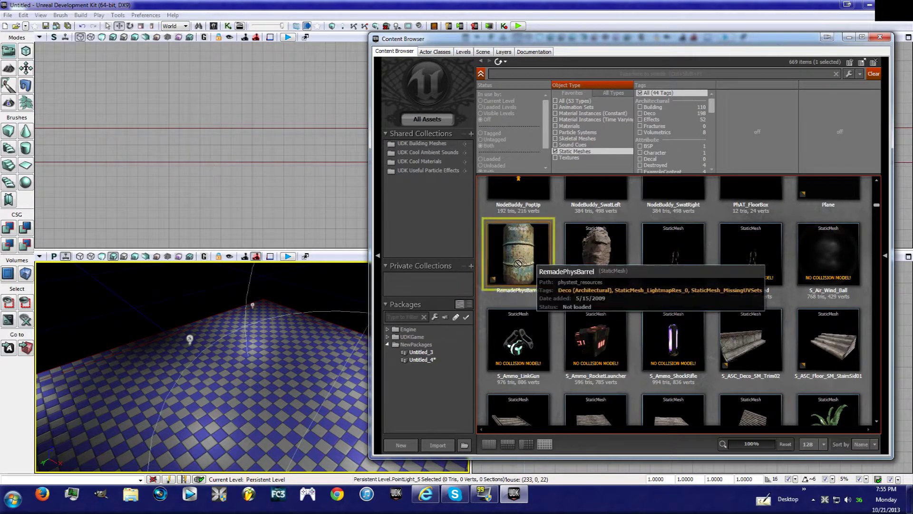
{"action": "left_click_drag", "start_coordinate": [261, 393], "coordinate": [267, 379]}
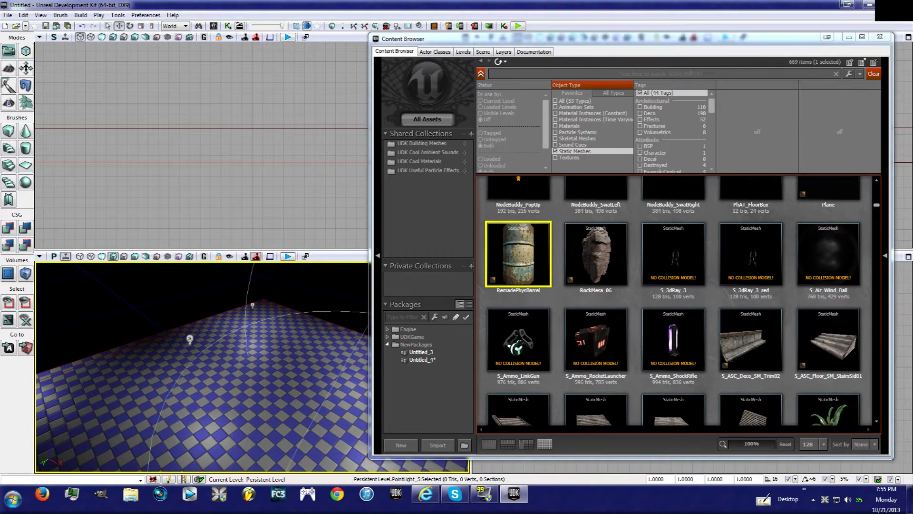
{"action": "right_click_drag", "start_coordinate": [268, 379], "coordinate": [170, 358]}
{"action": "left_click", "coordinate": [267, 379]}
Select the barrel and lower it toward the floor surface along the vertical axis in the side view
{"action": "left_click", "coordinate": [172, 361]}
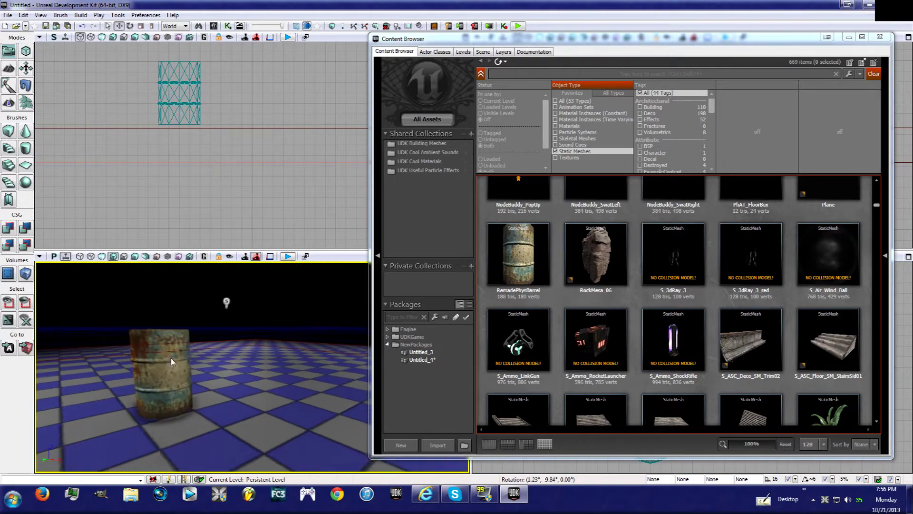
{"action": "left_click", "coordinate": [195, 123]}
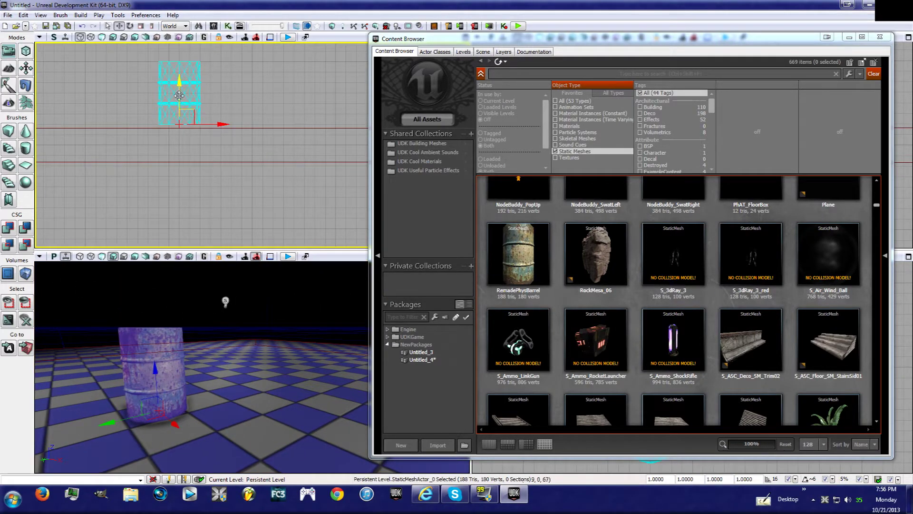
{"action": "left_click_drag", "start_coordinate": [179, 90], "coordinate": [179, 97]}
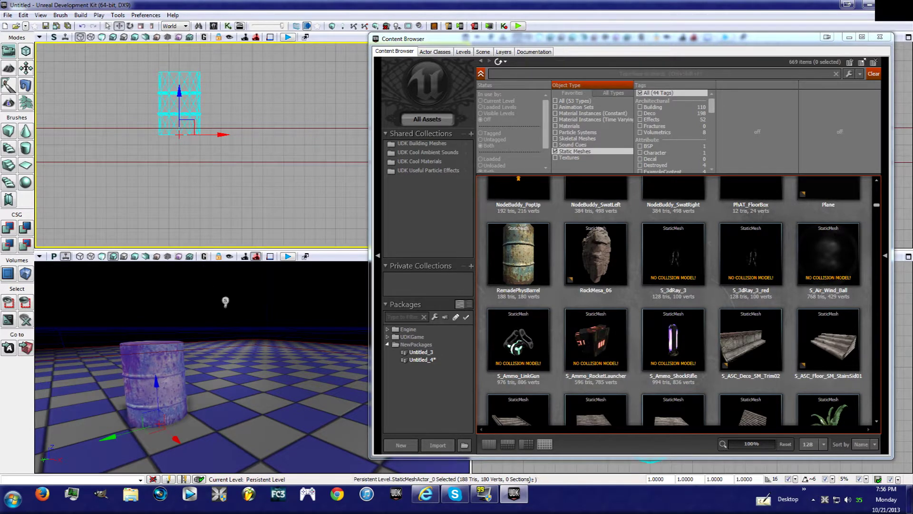
Lower the floor brush under the barrel along the vertical axis in the side view, and select the neighbouring brush
{"action": "left_click", "coordinate": [254, 123]}
{"action": "left_click_drag", "start_coordinate": [254, 114], "coordinate": [262, 142]}
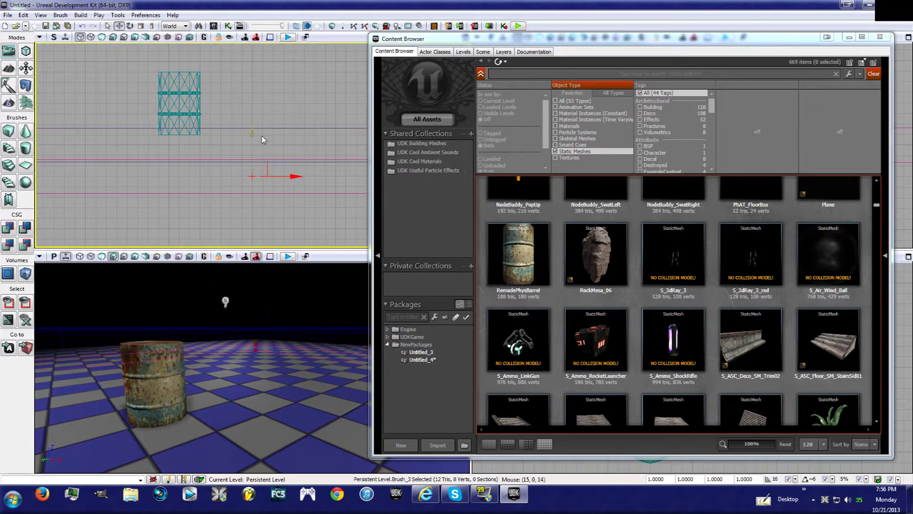
{"action": "scroll", "coordinate": [272, 135], "scroll_direction": "down", "scroll_amount": 5}
{"action": "left_click", "coordinate": [272, 135]}
{"action": "scroll", "coordinate": [272, 139], "scroll_direction": "down", "scroll_amount": 2}
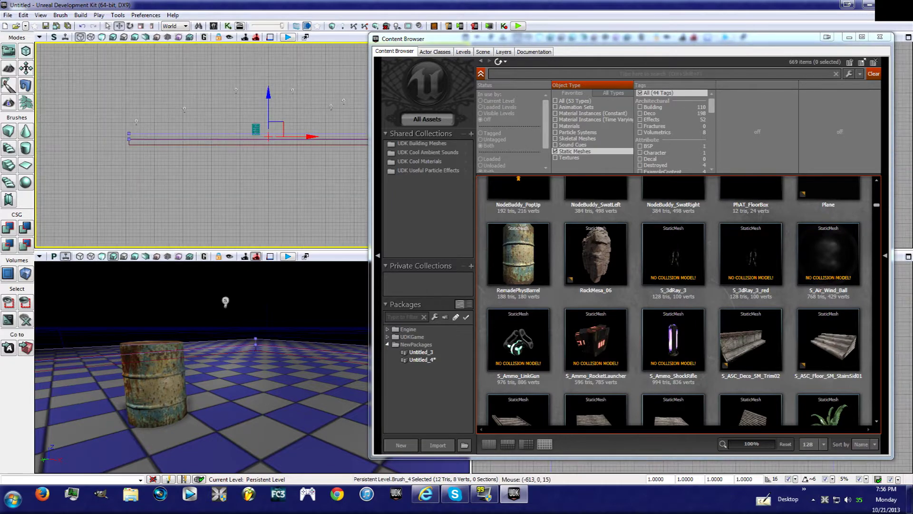
{"action": "left_click", "coordinate": [130, 137]}
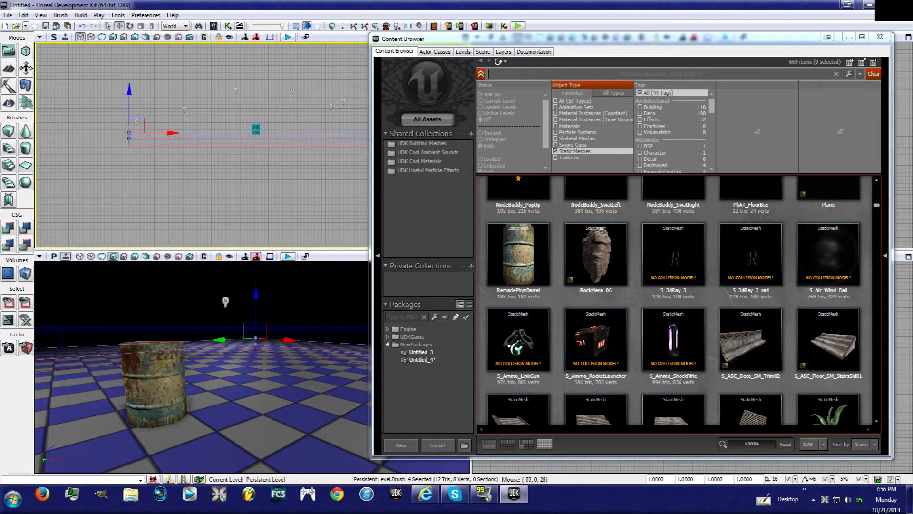
Raise the barrel until its base rests on the floor surface in the side view, and rebuild the level geometry
{"action": "left_click", "coordinate": [256, 129]}
{"action": "scroll", "coordinate": [246, 117], "scroll_direction": "up", "scroll_amount": 4}
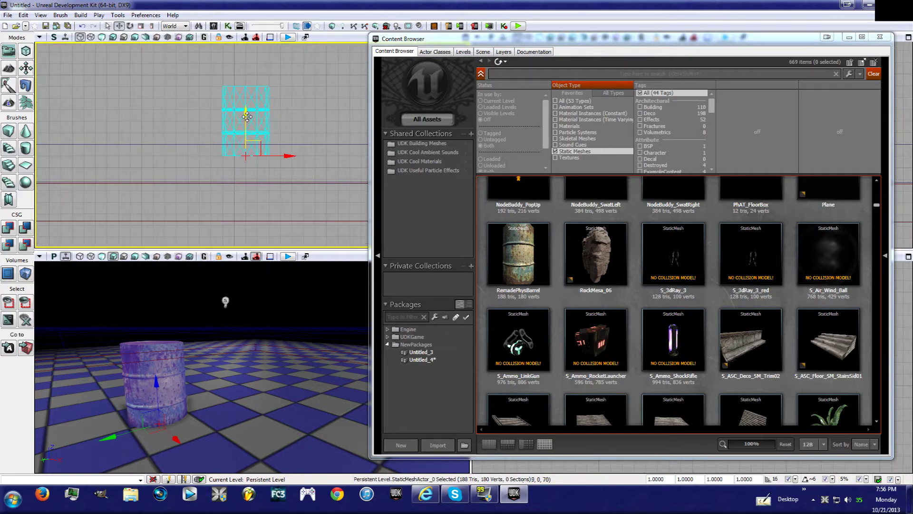
{"action": "left_click_drag", "start_coordinate": [246, 109], "coordinate": [246, 98]}
{"action": "left_click", "coordinate": [179, 119]}
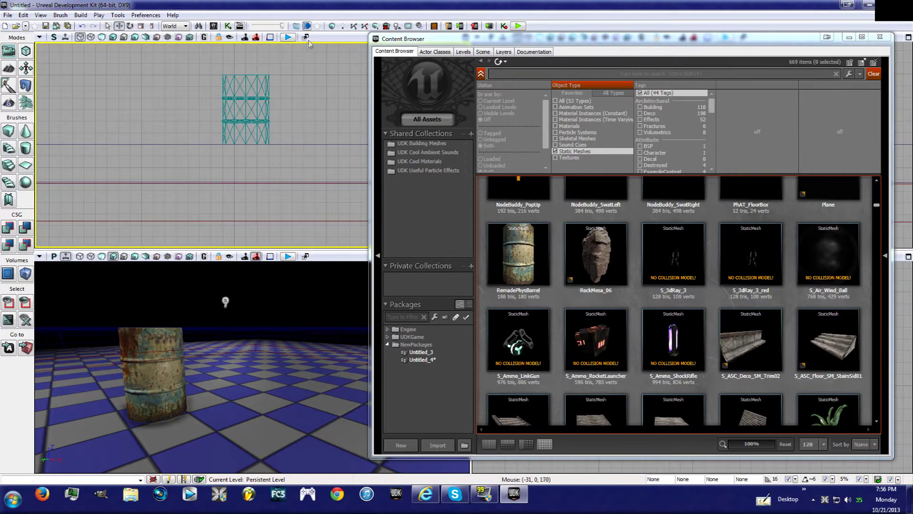
{"action": "left_click", "coordinate": [331, 26]}
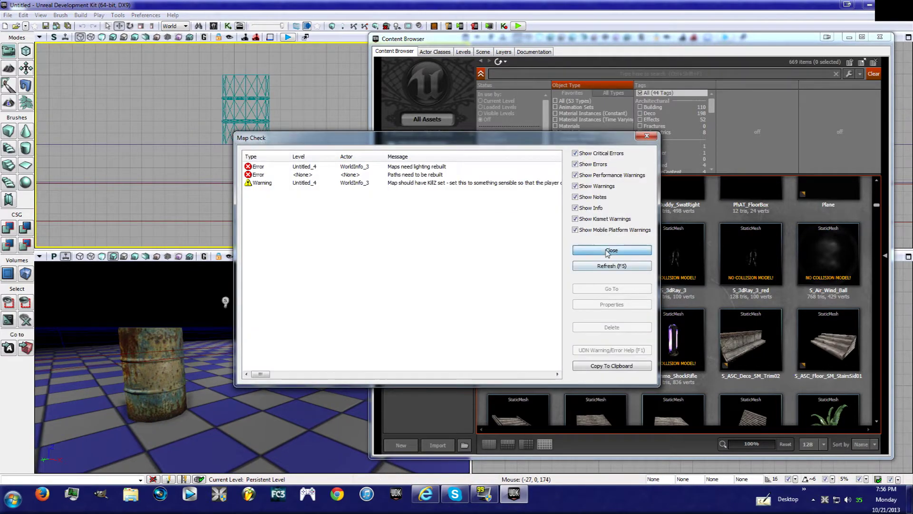
{"action": "left_click", "coordinate": [608, 247]}
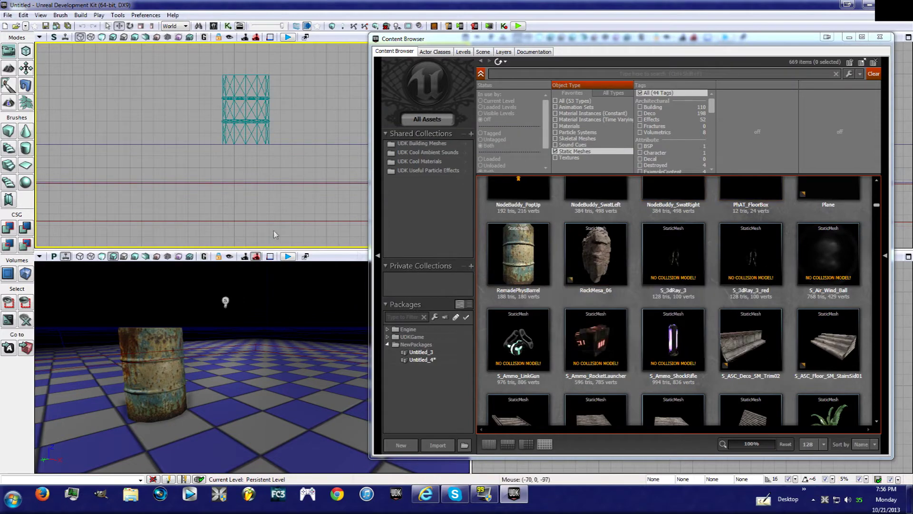
Place the S_ASC_Floor_SM_StairsSid01 static mesh on the floor beside the barrel in the perspective view, and close the Content Browser
{"action": "left_click_drag", "start_coordinate": [265, 278], "coordinate": [247, 252]}
{"action": "right_click_drag", "start_coordinate": [280, 299], "coordinate": [354, 369]}
{"action": "left_click", "coordinate": [832, 348]}
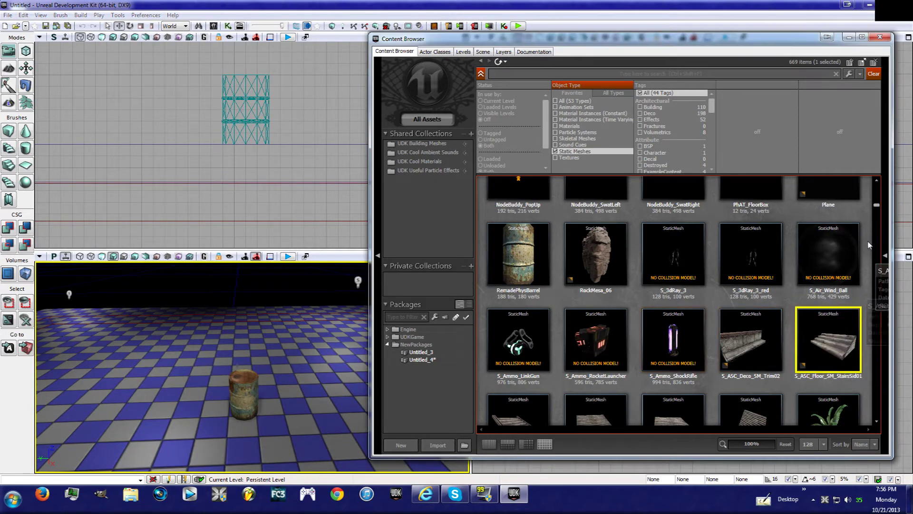
{"action": "left_click_drag", "start_coordinate": [833, 358], "coordinate": [301, 410]}
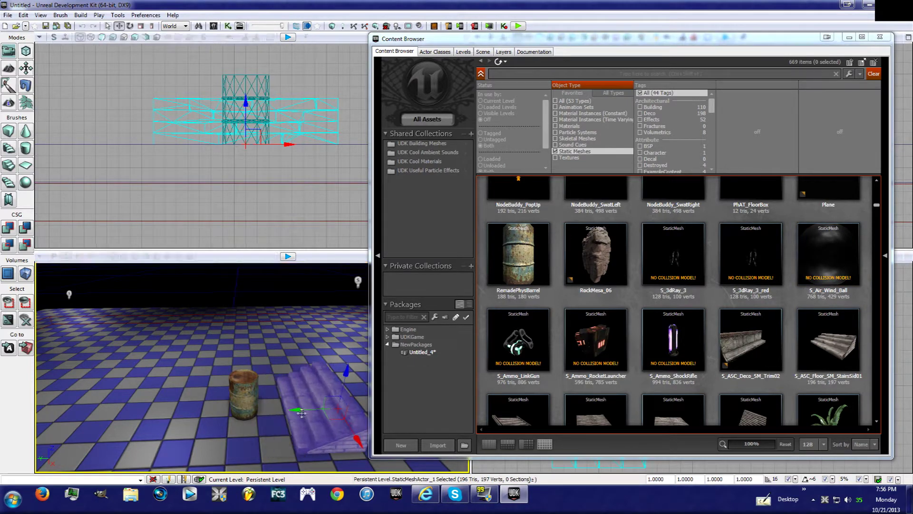
{"action": "left_click", "coordinate": [881, 38]}
Rotate the stairs a quarter turn about the vertical axis in the perspective view, trying the other rotation axes as well
{"action": "right_click_drag", "start_coordinate": [324, 408], "coordinate": [254, 421]}
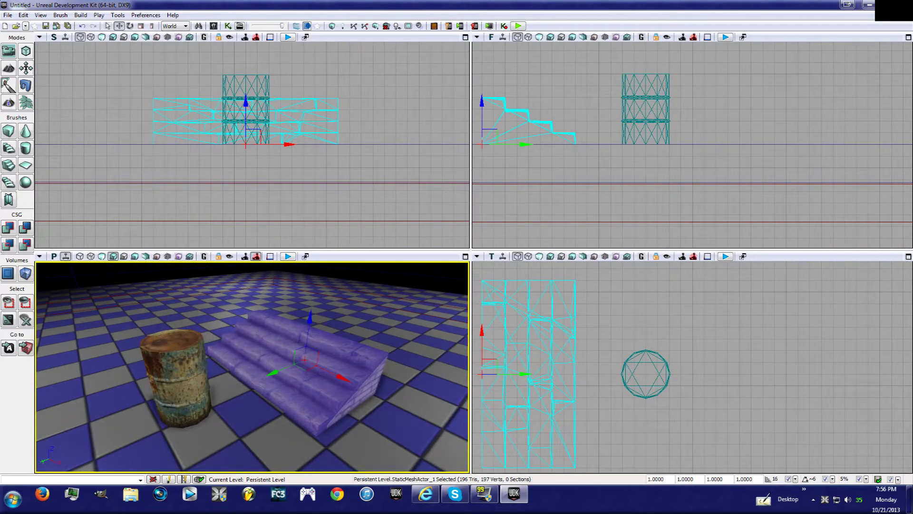
{"action": "key", "text": "space"}
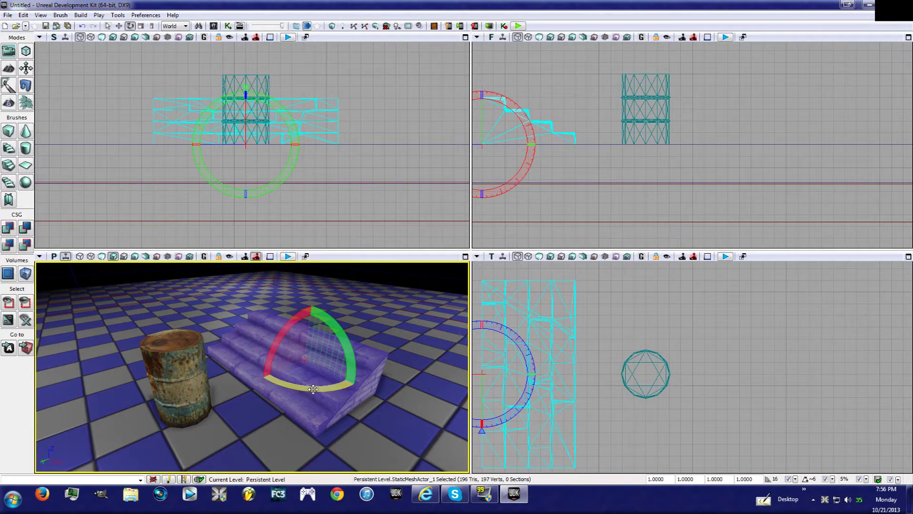
{"action": "left_click_drag", "start_coordinate": [313, 390], "coordinate": [232, 398]}
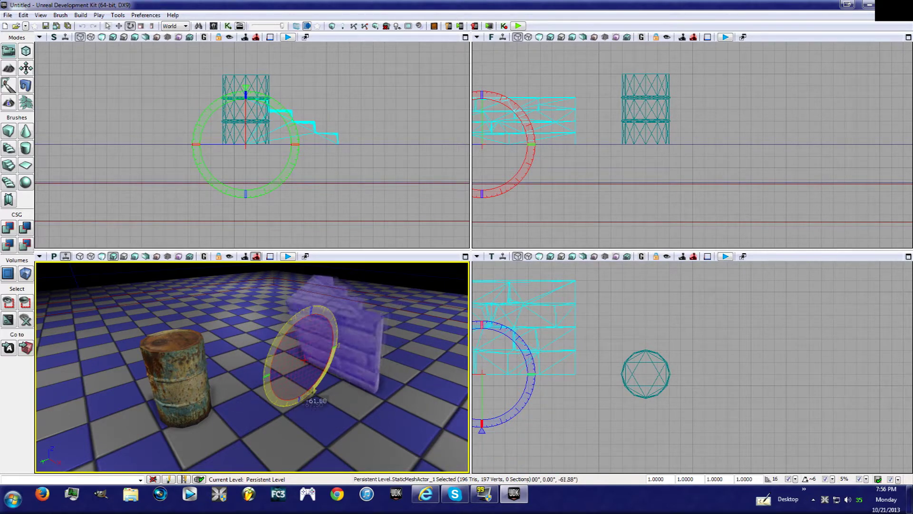
{"action": "left_click_drag", "start_coordinate": [291, 324], "coordinate": [333, 321]}
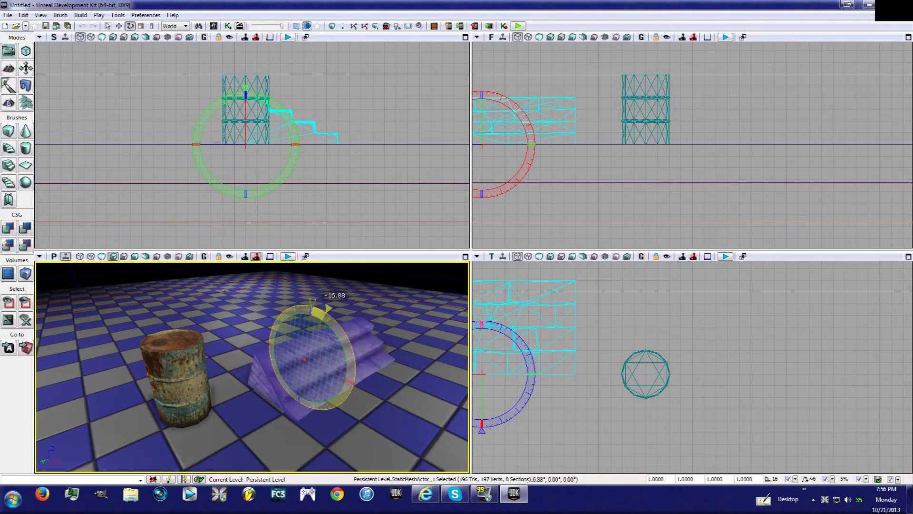
{"action": "left_click_drag", "start_coordinate": [340, 332], "coordinate": [342, 335]}
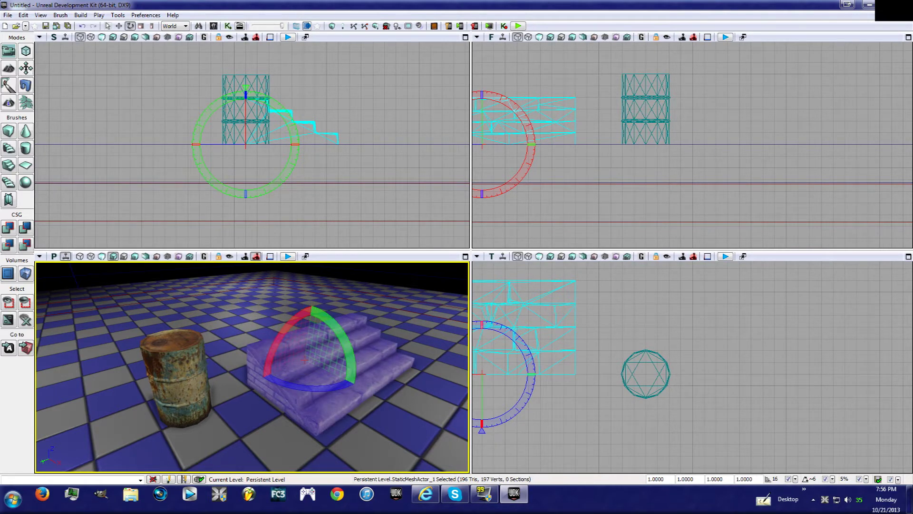
Scale the stairs up uniformly to about 1.45 in the perspective view
{"action": "key", "text": "space"}
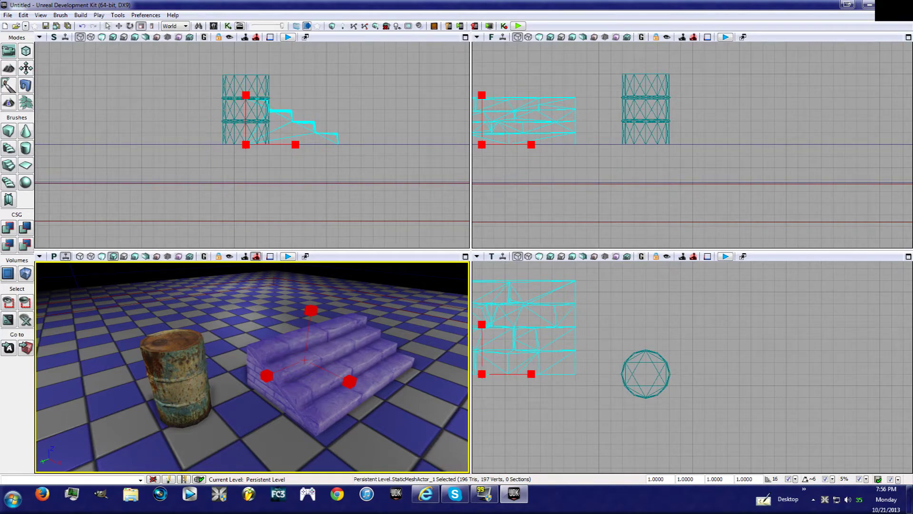
{"action": "mouse_move", "coordinate": [333, 352]}
{"action": "right_mouse_down"}
{"action": "mouse_move", "coordinate": [285, 350]}
{"action": "mouse_move", "coordinate": [381, 352]}
{"action": "mouse_move", "coordinate": [333, 352]}
{"action": "right_mouse_up"}
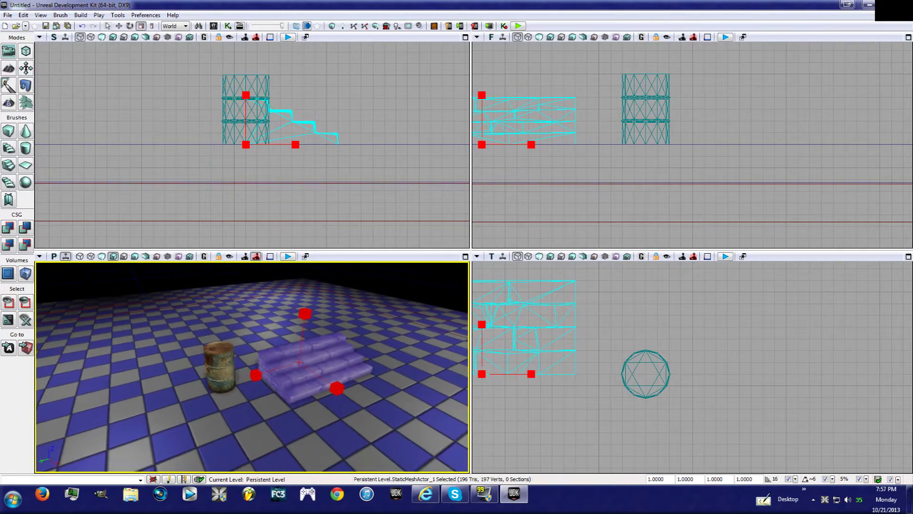
{"action": "left_click_drag", "start_coordinate": [305, 314], "coordinate": [304, 181]}
{"action": "mouse_move", "coordinate": [305, 333]}
{"action": "right_mouse_down"}
{"action": "mouse_move", "coordinate": [323, 340]}
{"action": "mouse_move", "coordinate": [309, 343]}
{"action": "right_mouse_up"}
{"action": "left_click_drag", "start_coordinate": [294, 298], "coordinate": [295, 357]}
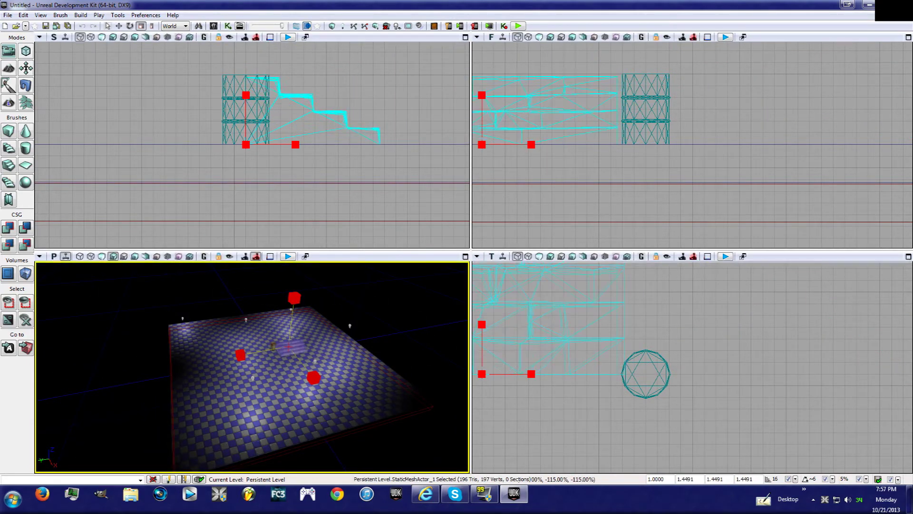
Try DrawScale values of 2, 3 and 4 on the stairs, and return the DrawScale to 1
{"action": "right_click_drag", "start_coordinate": [295, 371], "coordinate": [281, 324]}
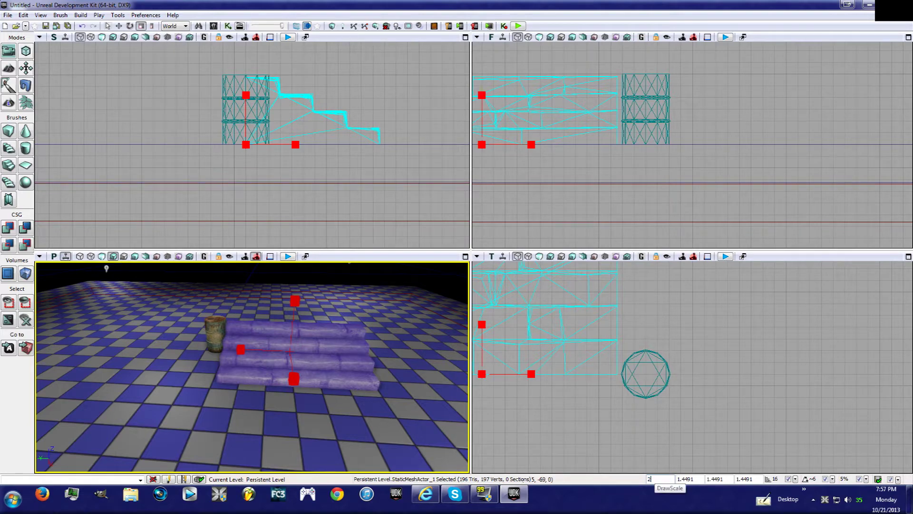
{"action": "key", "text": "Return"}
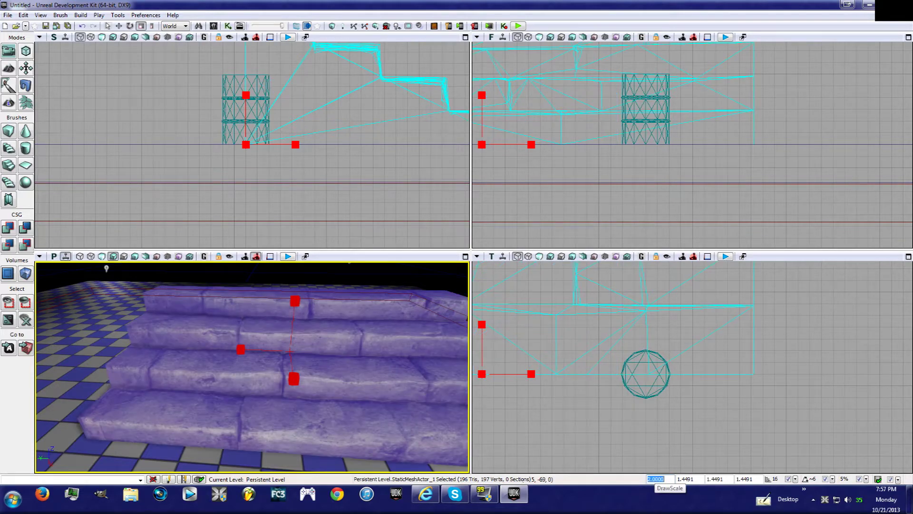
{"action": "type", "text": "3"}
{"action": "key", "text": "Return"}
{"action": "key", "text": "Return"}
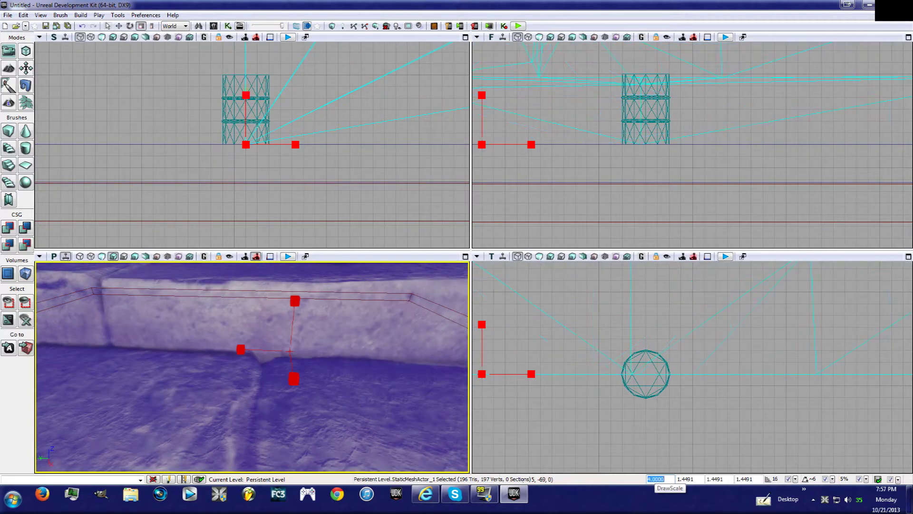
{"action": "type", "text": "1"}
{"action": "key", "text": "Return"}
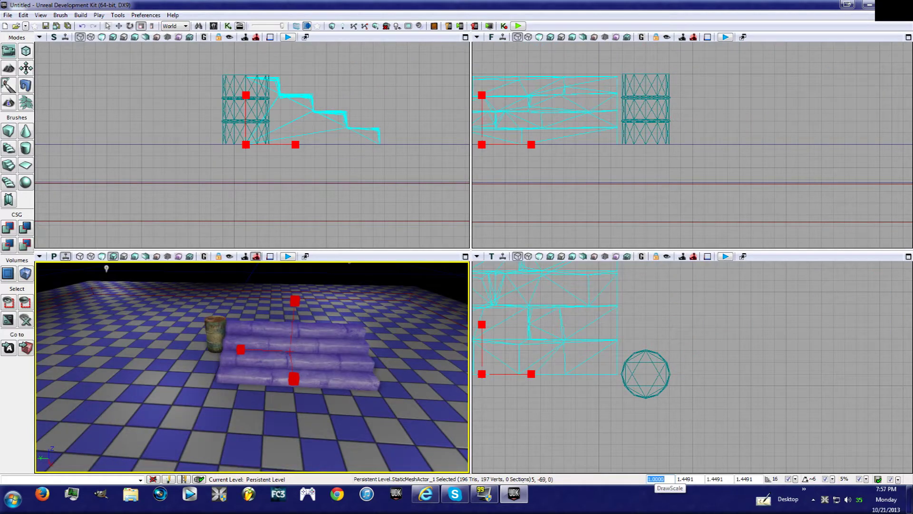
Select the barrel and scale it up uniformly to about 1.55 in the perspective view
{"action": "left_click", "coordinate": [286, 419]}
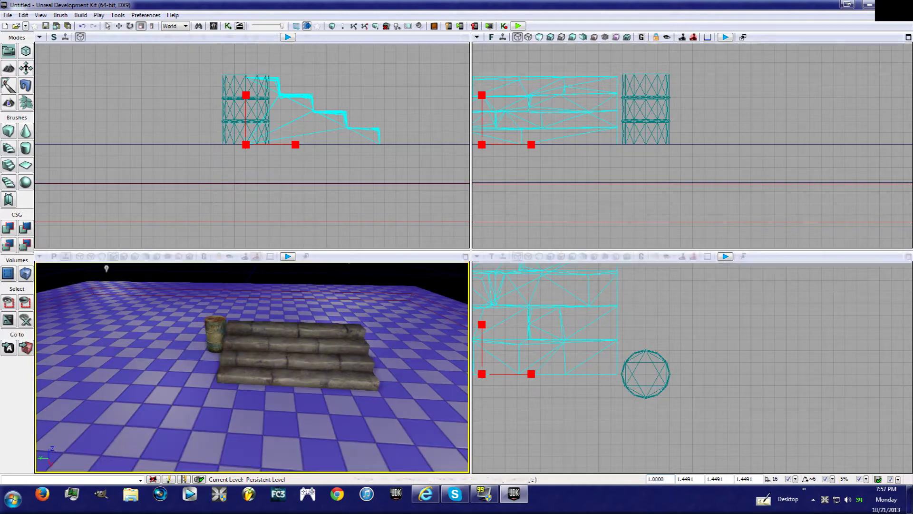
{"action": "right_click_drag", "start_coordinate": [252, 380], "coordinate": [405, 371]}
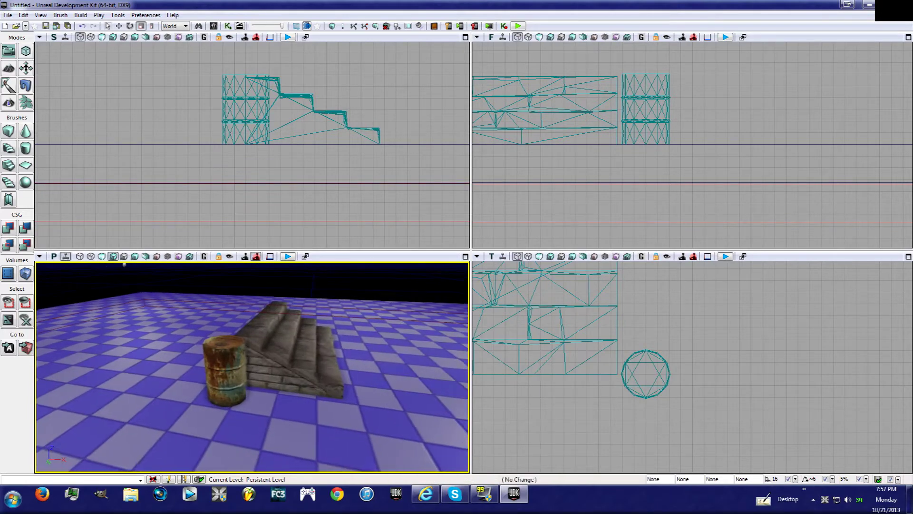
{"action": "left_click", "coordinate": [228, 368]}
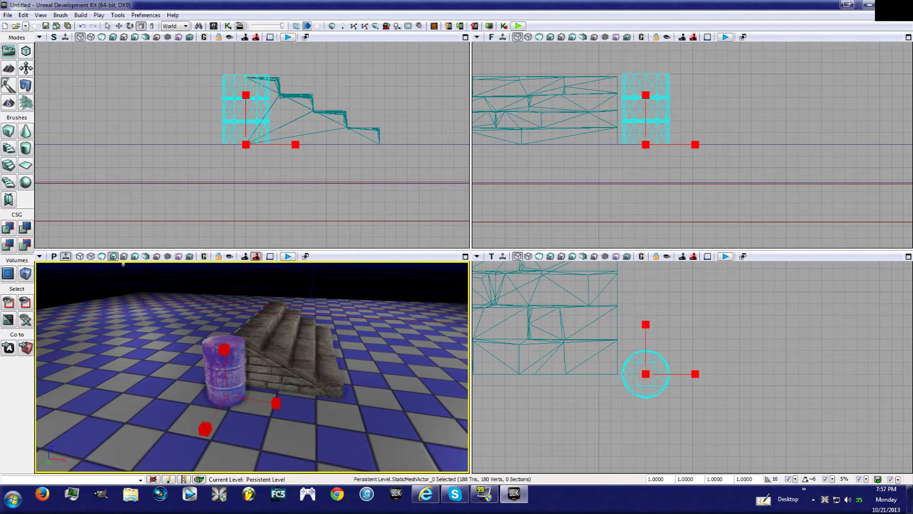
{"action": "left_click_drag", "start_coordinate": [227, 354], "coordinate": [255, 328]}
{"action": "right_click_drag", "start_coordinate": [255, 367], "coordinate": [185, 366]}
{"action": "left_click_drag", "start_coordinate": [266, 379], "coordinate": [265, 426]}
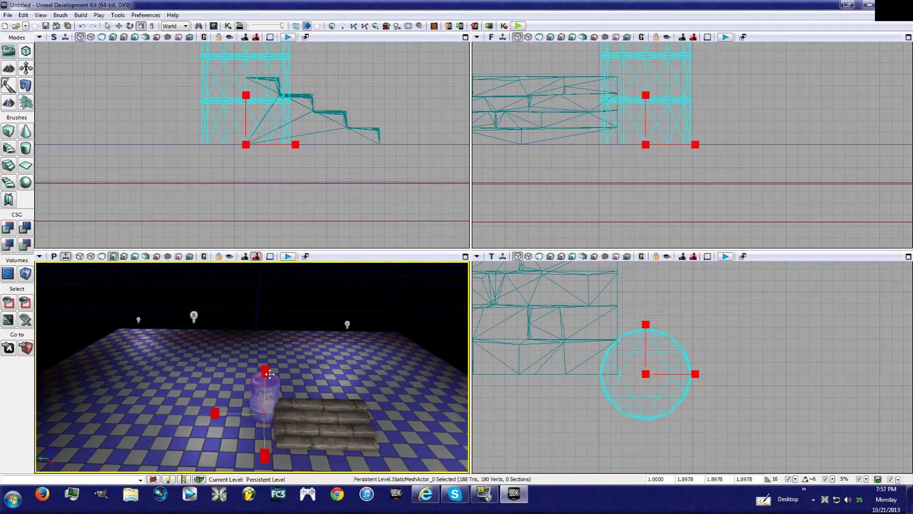
{"action": "left_click_drag", "start_coordinate": [270, 374], "coordinate": [269, 395]}
Find the S_GrassClump_02 static mesh in the Content Browser and place one on the open floor in front of the stairs
{"action": "left_click", "coordinate": [220, 26]}
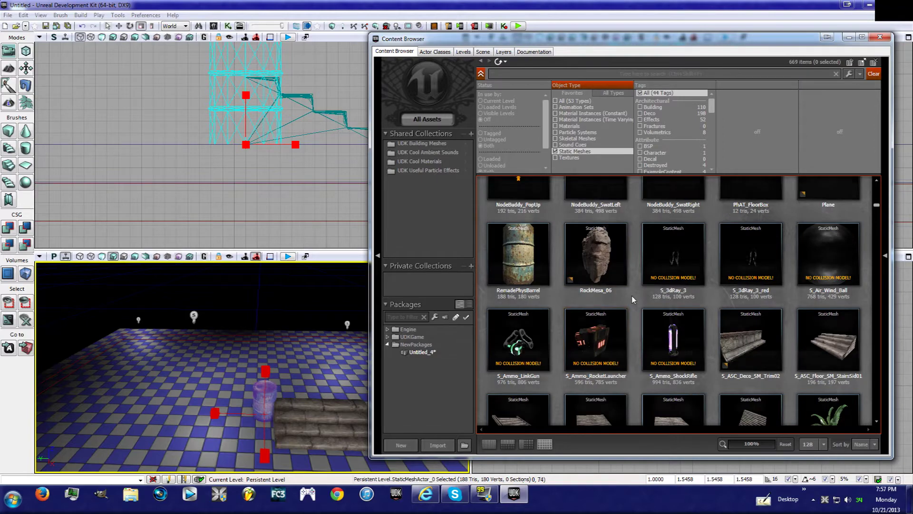
{"action": "scroll", "coordinate": [632, 295], "scroll_direction": "down", "scroll_amount": 4}
{"action": "scroll", "coordinate": [632, 296], "scroll_direction": "down", "scroll_amount": 6}
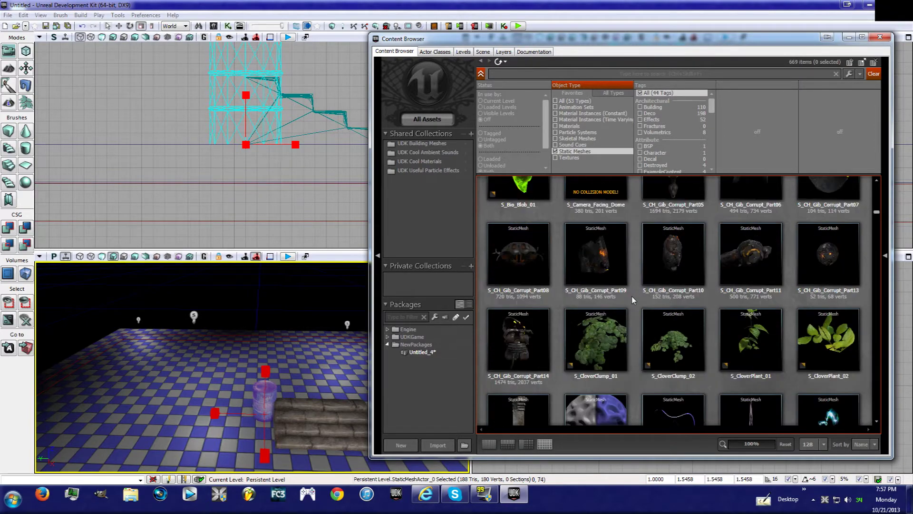
{"action": "scroll", "coordinate": [632, 296], "scroll_direction": "down", "scroll_amount": 2}
{"action": "scroll", "coordinate": [631, 296], "scroll_direction": "down", "scroll_amount": 5}
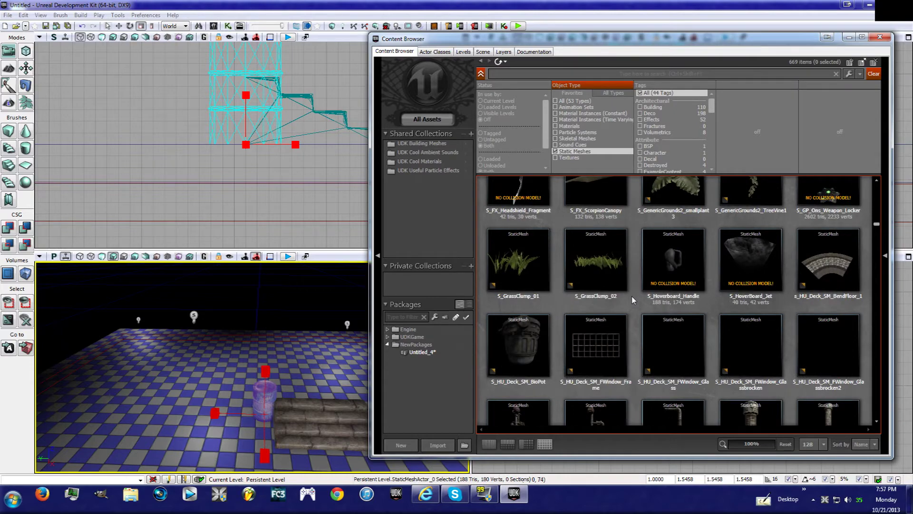
{"action": "mouse_move", "coordinate": [249, 329]}
{"action": "right_mouse_down"}
{"action": "mouse_move", "coordinate": [171, 354]}
{"action": "mouse_move", "coordinate": [255, 348]}
{"action": "mouse_move", "coordinate": [257, 335]}
{"action": "mouse_move", "coordinate": [238, 328]}
{"action": "right_mouse_up"}
{"action": "left_click_drag", "start_coordinate": [119, 286], "coordinate": [117, 284]}
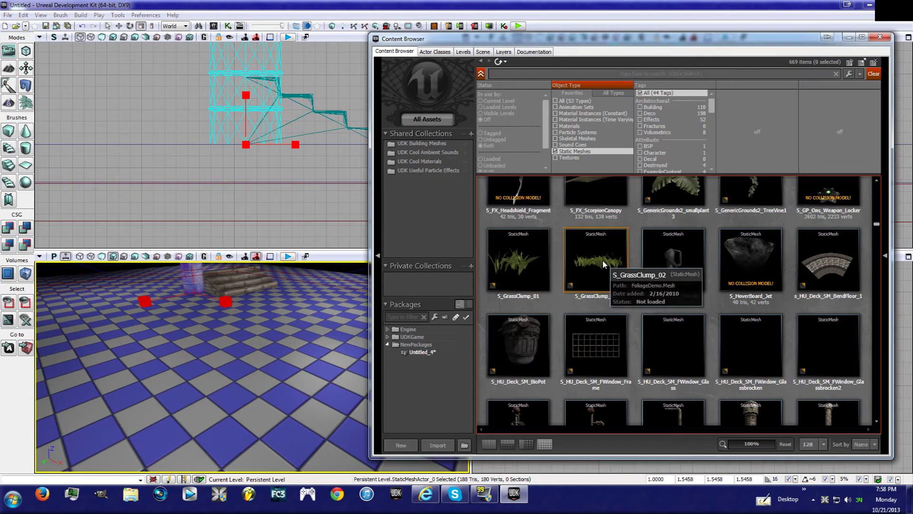
{"action": "left_click_drag", "start_coordinate": [603, 267], "coordinate": [270, 367]}
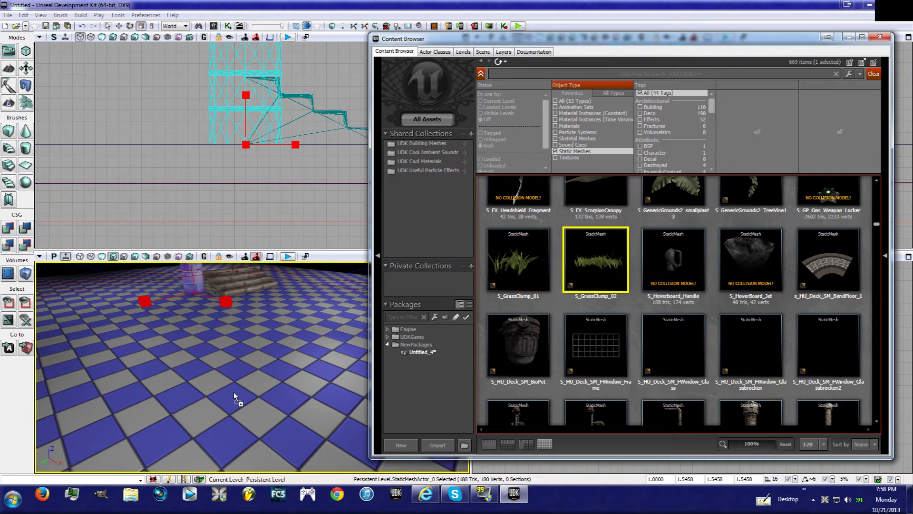
{"action": "left_click_drag", "start_coordinate": [233, 392], "coordinate": [233, 393]}
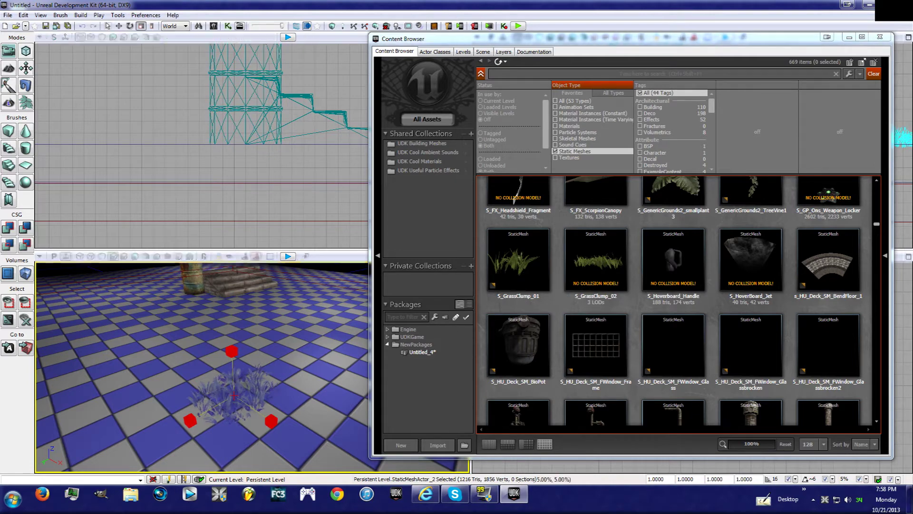
Scale the grass clump up uniformly to about 1.88, closing the Content Browser
{"action": "left_click_drag", "start_coordinate": [232, 351], "coordinate": [232, 321]}
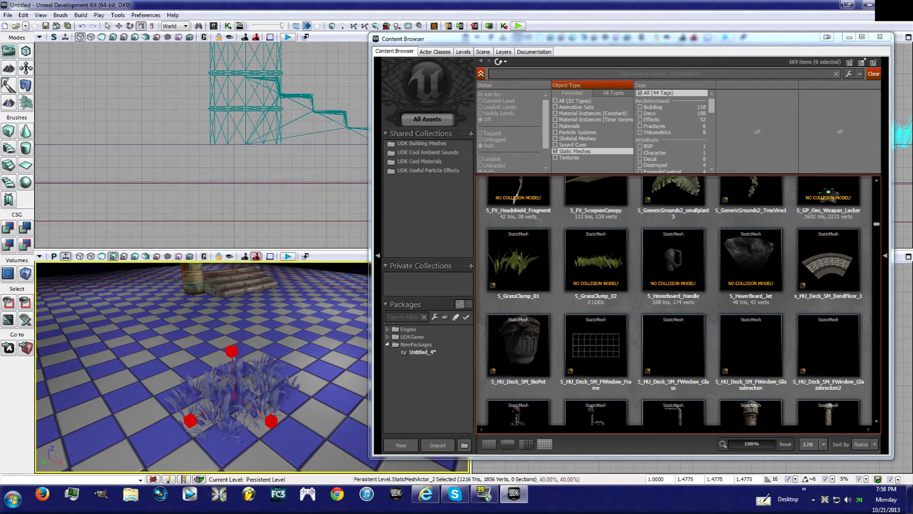
{"action": "left_click", "coordinate": [880, 39]}
{"action": "right_click_drag", "start_coordinate": [295, 367], "coordinate": [235, 369]}
{"action": "left_click_drag", "start_coordinate": [376, 308], "coordinate": [376, 283]}
{"action": "right_click_drag", "start_coordinate": [376, 282], "coordinate": [404, 286]}
Raise the grass clump above the floor along the vertical axis and lower it back to the surface
{"action": "key", "text": "space"}
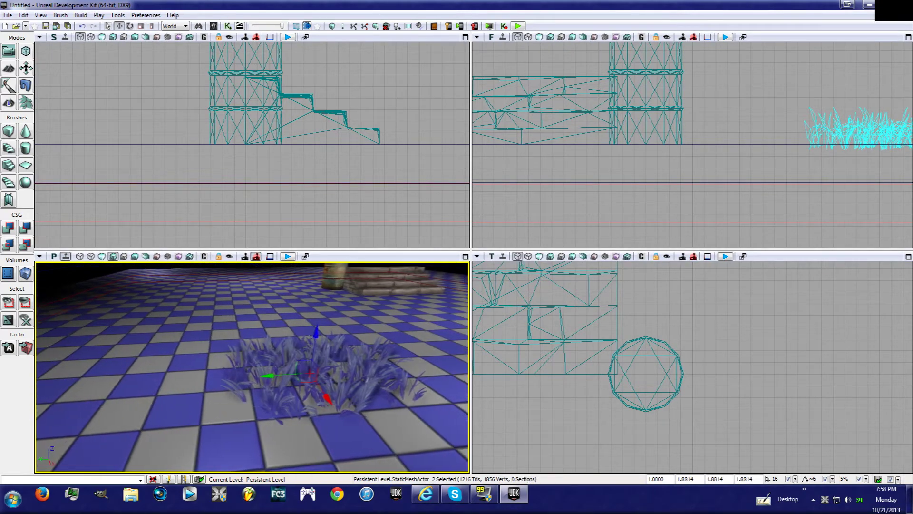
{"action": "left_click_drag", "start_coordinate": [318, 331], "coordinate": [317, 321]}
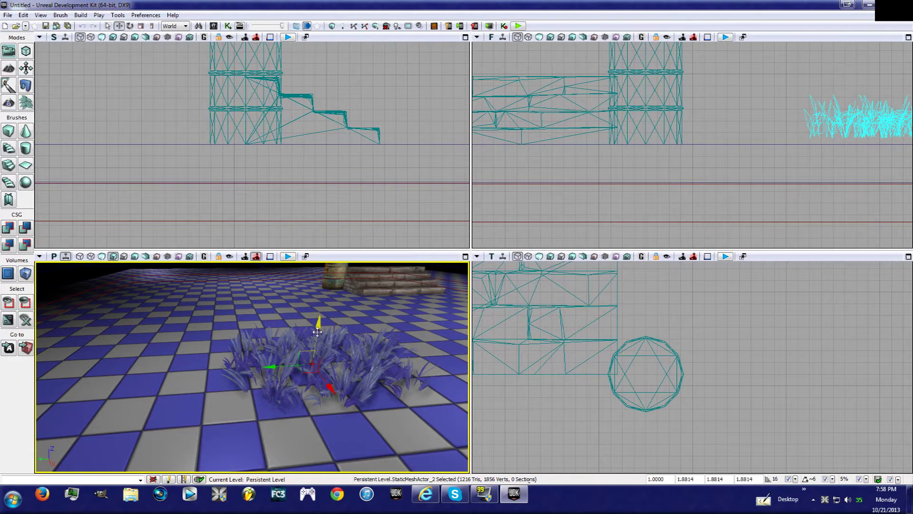
{"action": "left_click_drag", "start_coordinate": [317, 332], "coordinate": [317, 342]}
{"action": "mouse_move", "coordinate": [317, 341]}
{"action": "right_mouse_down"}
{"action": "mouse_move", "coordinate": [333, 347]}
{"action": "mouse_move", "coordinate": [316, 330]}
{"action": "mouse_move", "coordinate": [333, 346]}
{"action": "right_mouse_up"}
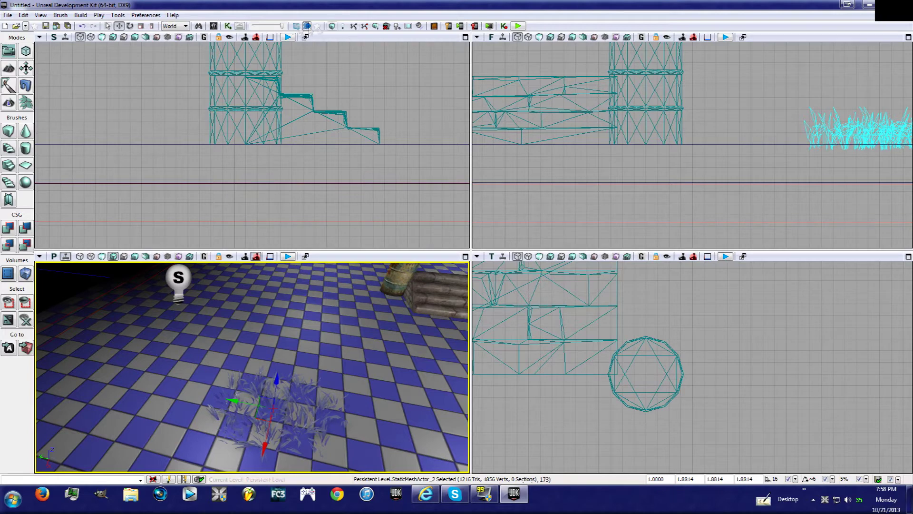
Duplicate the grass clump repeatedly across the floor to build a wide, dense patch of grass
{"action": "left_click", "coordinate": [215, 27]}
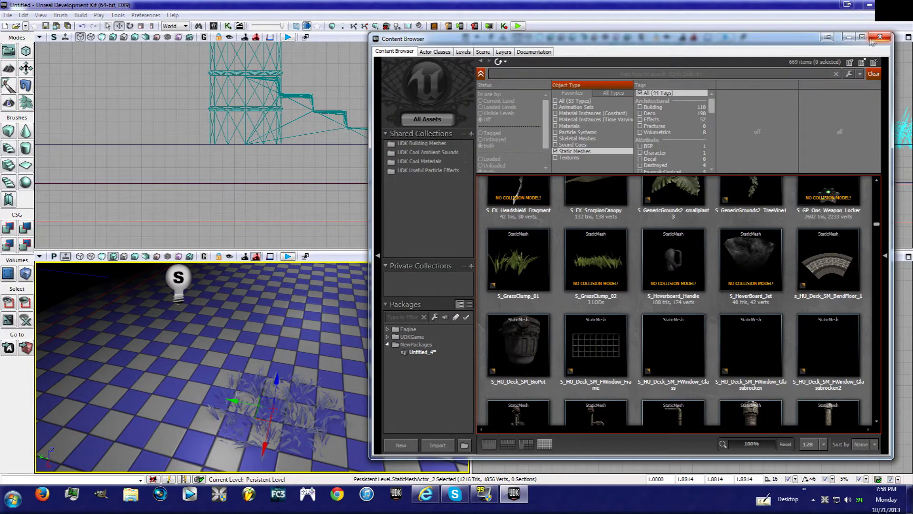
{"action": "left_click", "coordinate": [848, 37]}
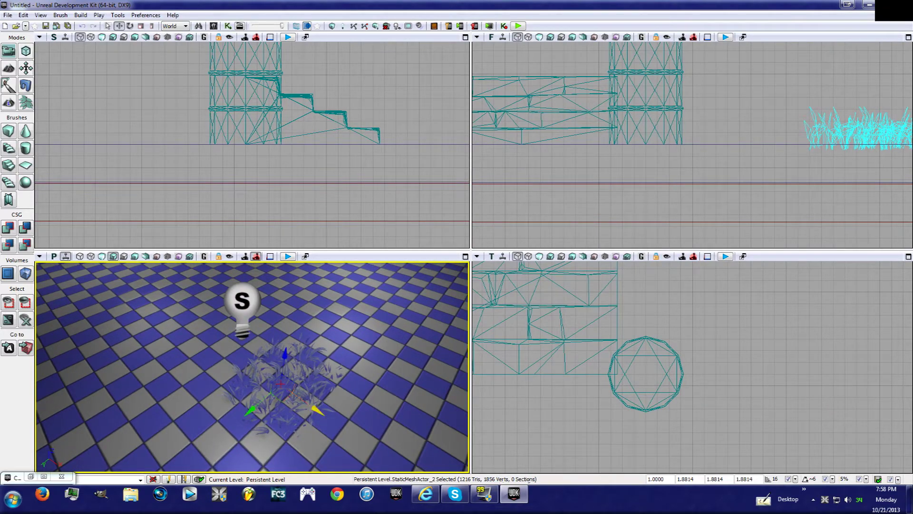
{"action": "left_click", "coordinate": [304, 445]}
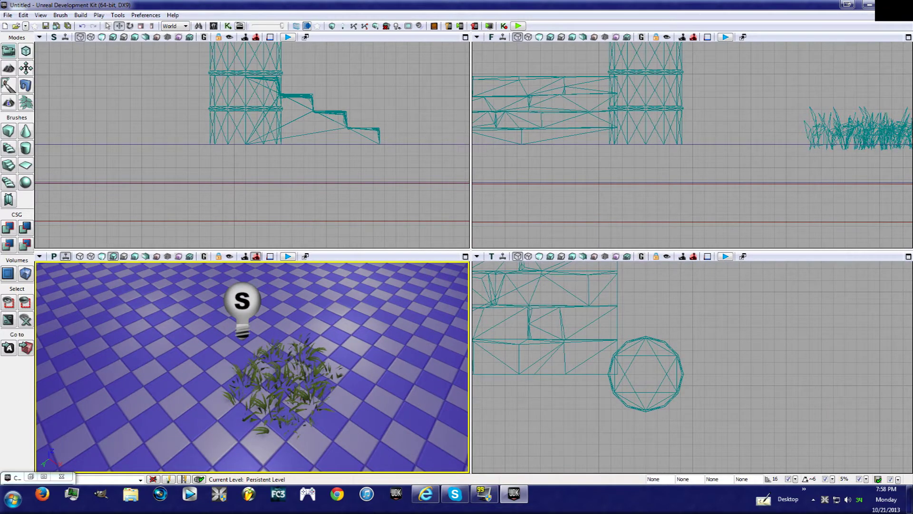
{"action": "left_click", "coordinate": [255, 402]}
{"action": "left_click_drag", "start_coordinate": [251, 407], "coordinate": [190, 452]}
{"action": "right_click_drag", "start_coordinate": [237, 371], "coordinate": [362, 368]}
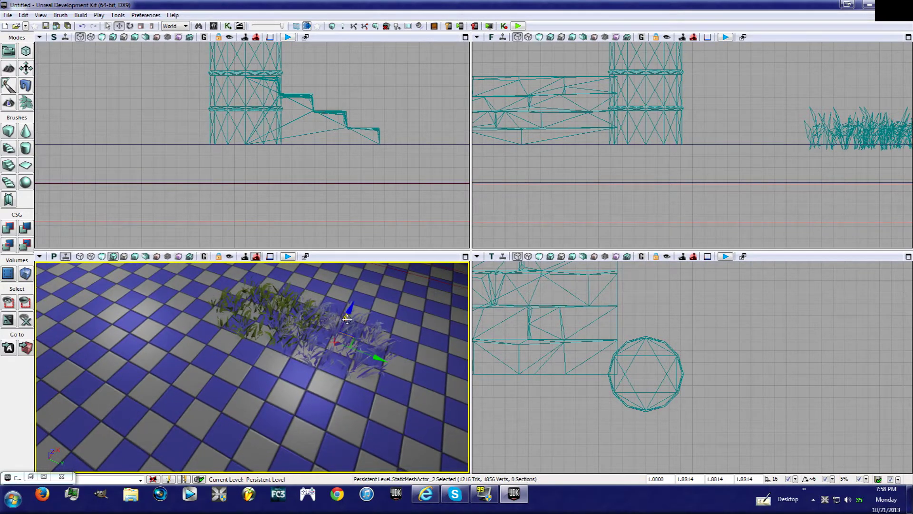
{"action": "left_click_drag", "start_coordinate": [347, 319], "coordinate": [257, 425]}
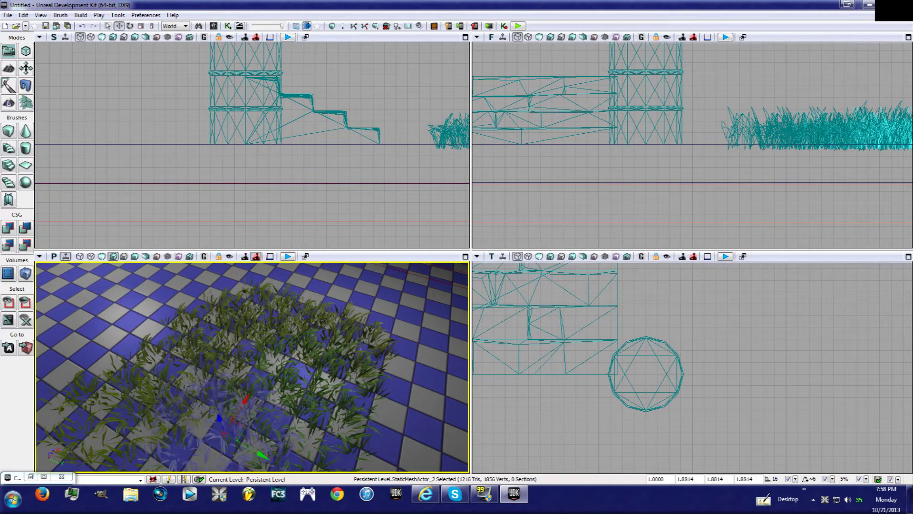
{"action": "right_click_drag", "start_coordinate": [257, 425], "coordinate": [138, 383]}
Duplicate the barrel twice beside the stairs to form a straight row of three touching barrels
{"action": "left_click", "coordinate": [204, 409]}
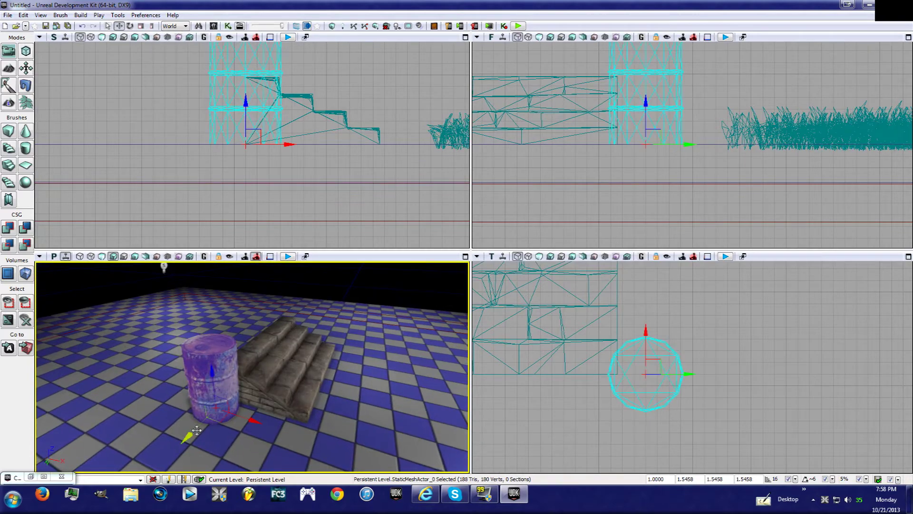
{"action": "left_click_drag", "start_coordinate": [187, 435], "coordinate": [138, 470], "text": "alt"}
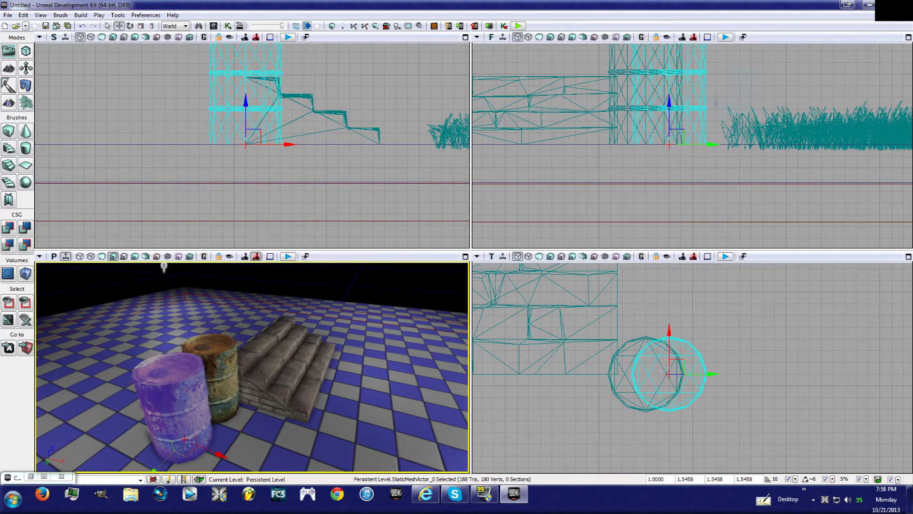
{"action": "right_click_drag", "start_coordinate": [138, 470], "coordinate": [102, 466]}
{"action": "right_click_drag", "start_coordinate": [190, 428], "coordinate": [143, 426]}
{"action": "left_click_drag", "start_coordinate": [215, 415], "coordinate": [163, 426], "text": "alt"}
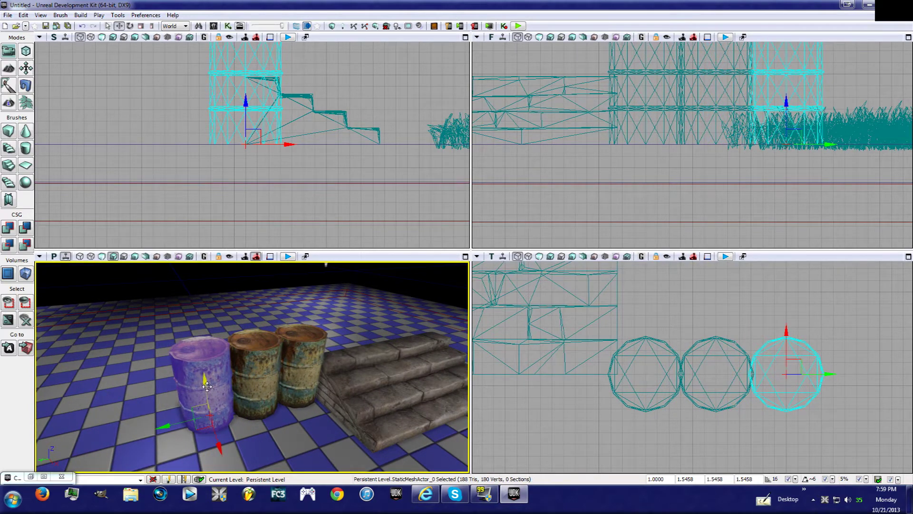
Stack duplicate barrels on the row, two in the second tier and one on top, to form a pyramid
{"action": "left_click_drag", "start_coordinate": [207, 385], "coordinate": [199, 300], "text": "alt"}
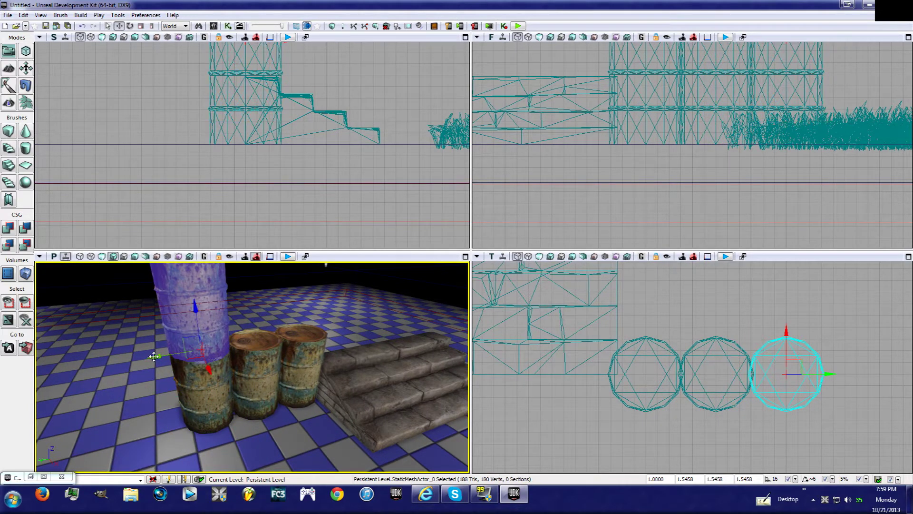
{"action": "left_click_drag", "start_coordinate": [155, 357], "coordinate": [244, 343]}
{"action": "right_click_drag", "start_coordinate": [245, 344], "coordinate": [232, 357]}
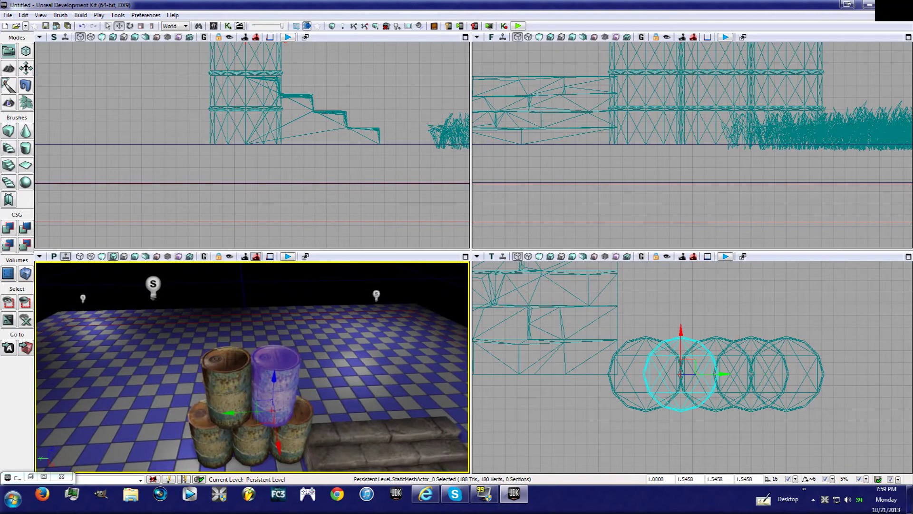
{"action": "left_click_drag", "start_coordinate": [275, 379], "coordinate": [275, 305]}
{"action": "left_click_drag", "start_coordinate": [241, 361], "coordinate": [210, 361]}
{"action": "mouse_move", "coordinate": [209, 361]}
{"action": "right_mouse_down"}
{"action": "mouse_move", "coordinate": [212, 340]}
{"action": "mouse_move", "coordinate": [213, 376]}
{"action": "mouse_move", "coordinate": [223, 359]}
{"action": "mouse_move", "coordinate": [210, 345]}
{"action": "mouse_move", "coordinate": [223, 345]}
{"action": "mouse_move", "coordinate": [205, 371]}
{"action": "mouse_move", "coordinate": [173, 362]}
{"action": "mouse_move", "coordinate": [164, 374]}
{"action": "mouse_move", "coordinate": [208, 376]}
{"action": "right_mouse_up"}
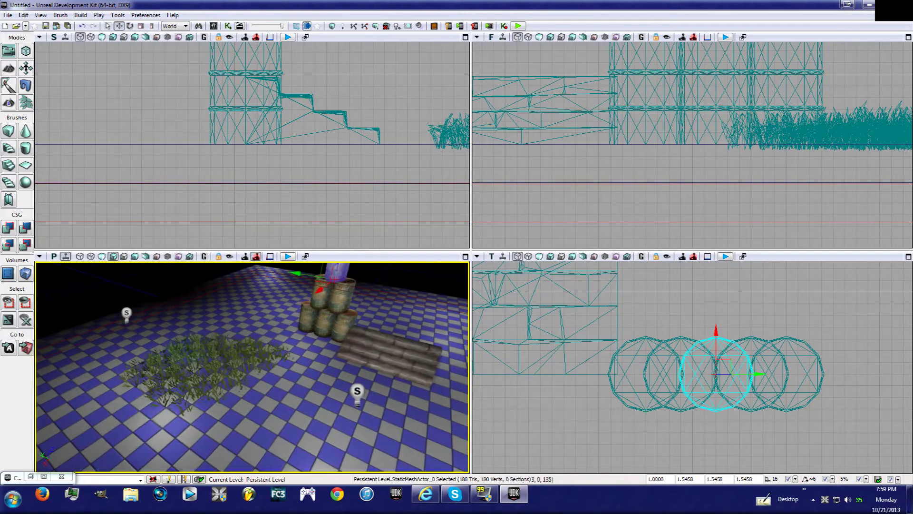
Find the S_LT_Clutter_Rubble4 static mesh and place one on the floor beside the grass patch, minimizing the Content Browser
{"action": "left_click", "coordinate": [30, 477]}
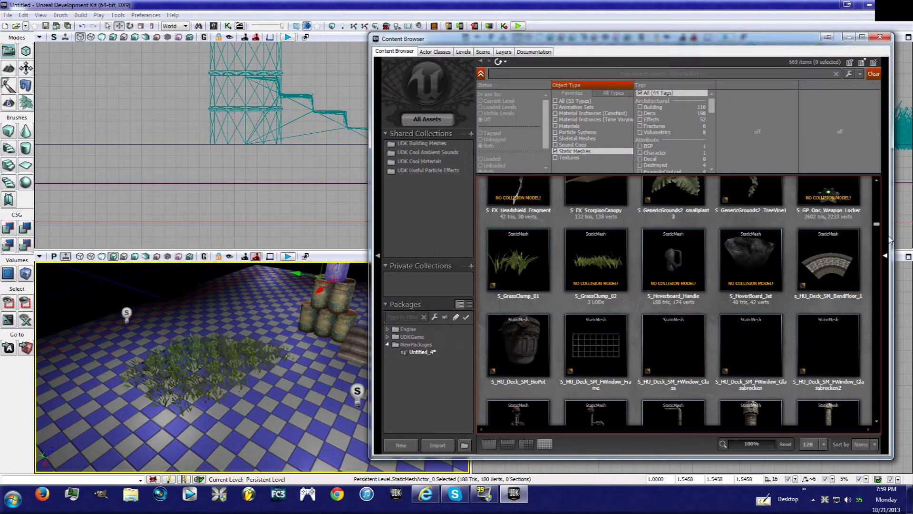
{"action": "left_click_drag", "start_coordinate": [878, 225], "coordinate": [878, 255]}
{"action": "left_click_drag", "start_coordinate": [752, 295], "coordinate": [269, 416]}
{"action": "right_click_drag", "start_coordinate": [268, 416], "coordinate": [307, 421]}
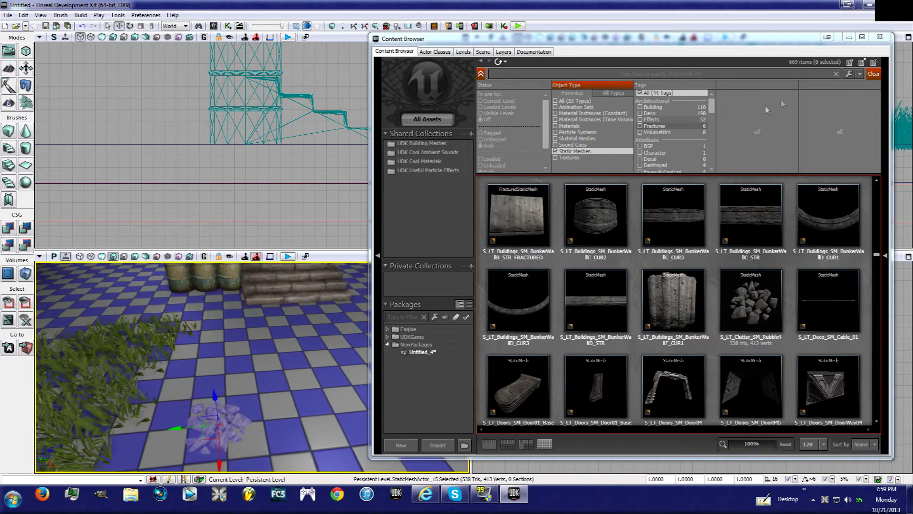
{"action": "left_click", "coordinate": [850, 38]}
{"action": "right_click_drag", "start_coordinate": [304, 381], "coordinate": [352, 378]}
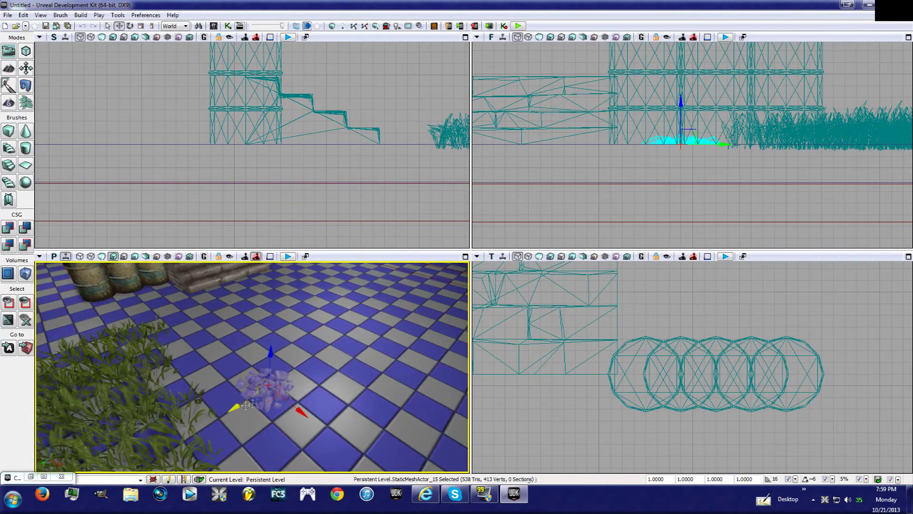
Move the rubble pile away from the grass and duplicate it several times into a small cluster
{"action": "left_click_drag", "start_coordinate": [244, 406], "coordinate": [305, 360]}
{"action": "right_click_drag", "start_coordinate": [306, 360], "coordinate": [261, 366]}
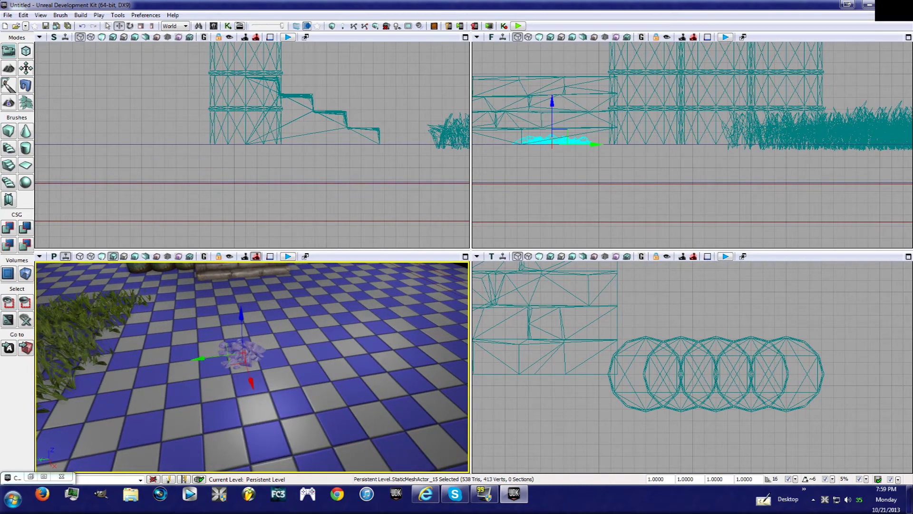
{"action": "left_click_drag", "start_coordinate": [201, 358], "coordinate": [249, 356], "text": "alt"}
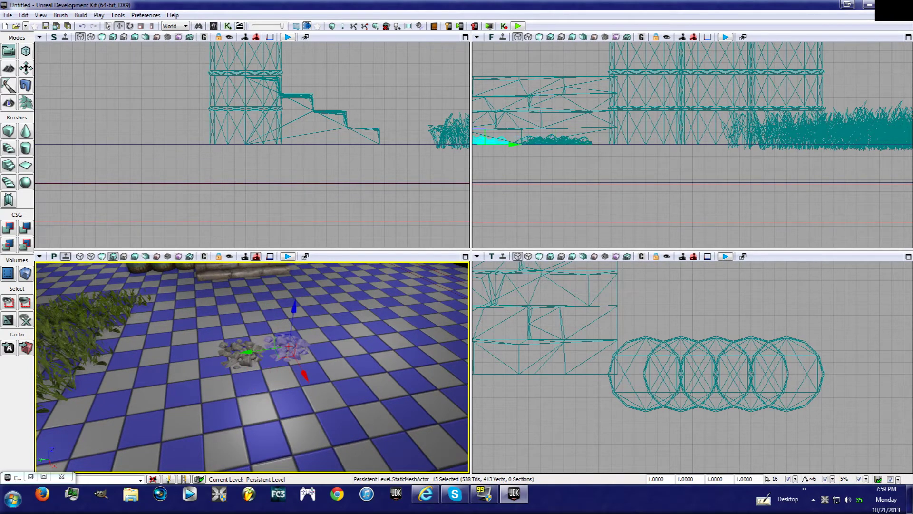
{"action": "left_click_drag", "start_coordinate": [307, 374], "coordinate": [331, 410], "text": "alt"}
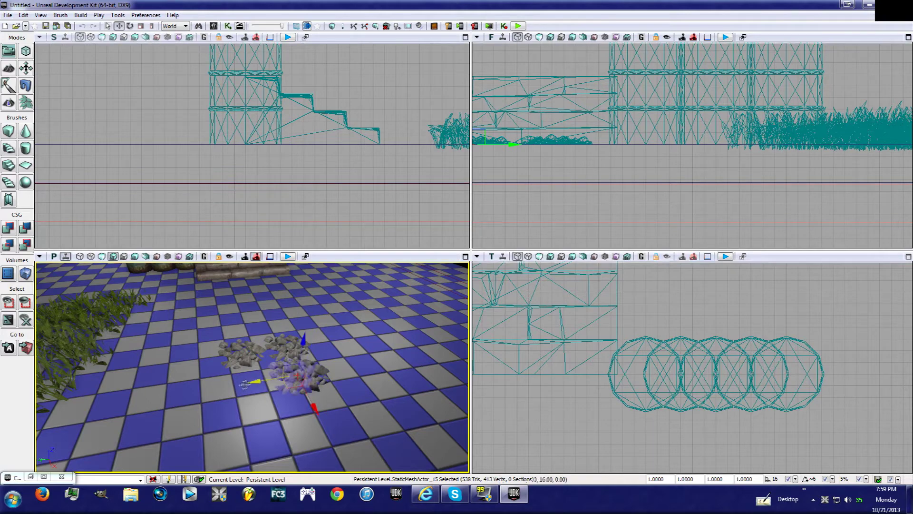
{"action": "mouse_move", "coordinate": [259, 377]}
{"action": "left_mouse_down", "text": "alt"}
{"action": "mouse_move", "coordinate": [236, 391]}
{"action": "mouse_move", "coordinate": [265, 375]}
{"action": "left_mouse_up", "text": "alt"}
{"action": "right_click_drag", "start_coordinate": [289, 386], "coordinate": [245, 383]}
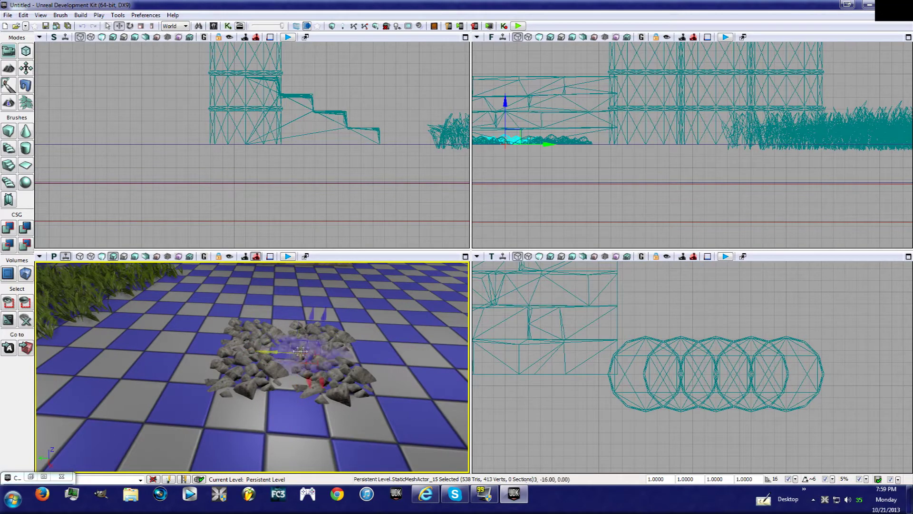
Move one rubble pile clear of the cluster and scale it up uniformly to about 5.11
{"action": "left_click_drag", "start_coordinate": [300, 351], "coordinate": [385, 352]}
{"action": "right_click_drag", "start_coordinate": [386, 353], "coordinate": [424, 350]}
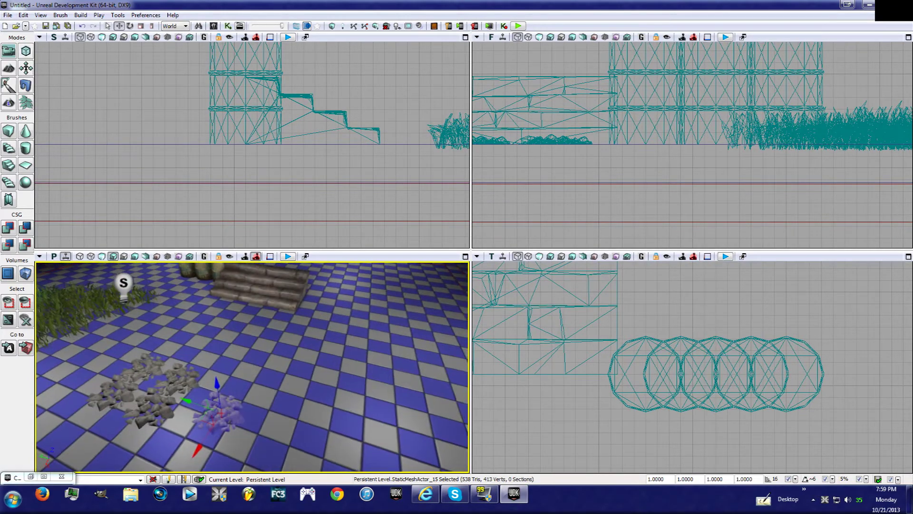
{"action": "left_click_drag", "start_coordinate": [191, 402], "coordinate": [269, 424]}
{"action": "mouse_move", "coordinate": [269, 425]}
{"action": "right_mouse_down"}
{"action": "mouse_move", "coordinate": [297, 423]}
{"action": "mouse_move", "coordinate": [285, 421]}
{"action": "right_mouse_up"}
{"action": "key", "text": "space"}
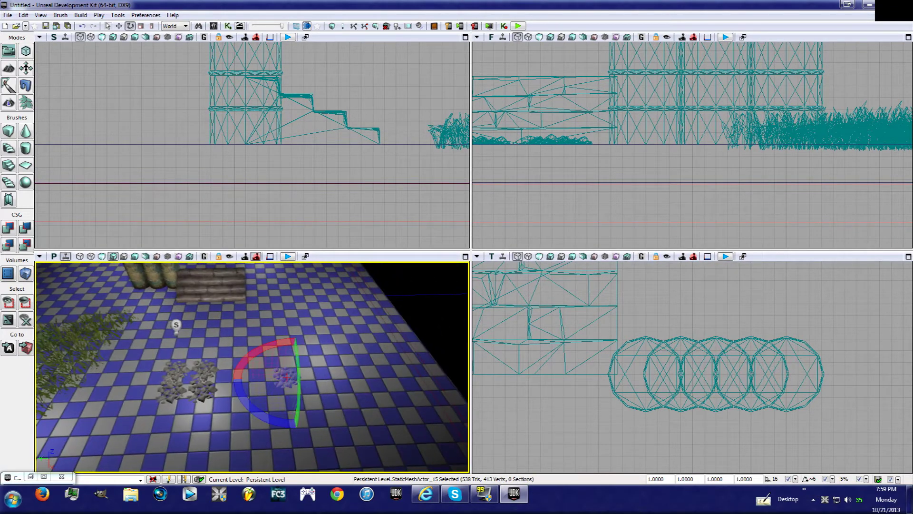
{"action": "left_click_drag", "start_coordinate": [297, 350], "coordinate": [323, 329]}
{"action": "right_click_drag", "start_coordinate": [323, 329], "coordinate": [384, 305]}
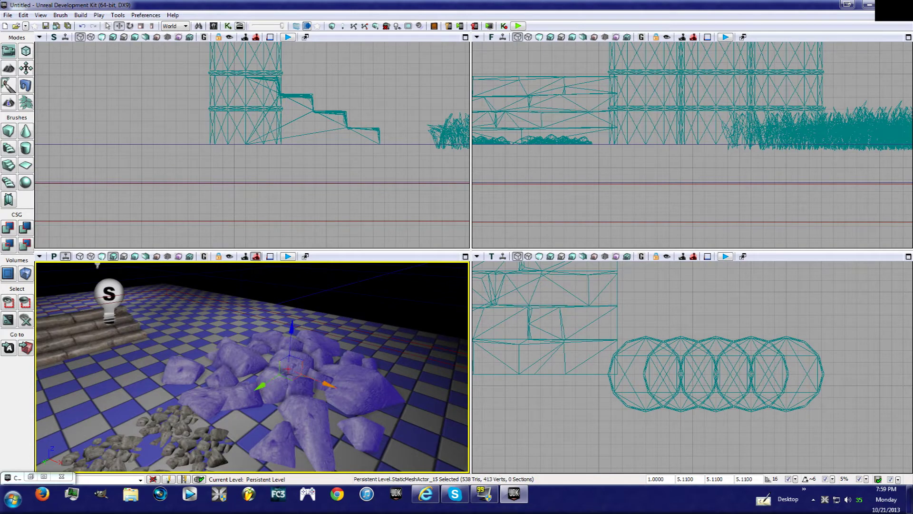
Duplicate the enlarged rubble pile, offset the copy along the floor and scale it down uniformly to about 3.39
{"action": "left_click_drag", "start_coordinate": [325, 384], "coordinate": [362, 395]}
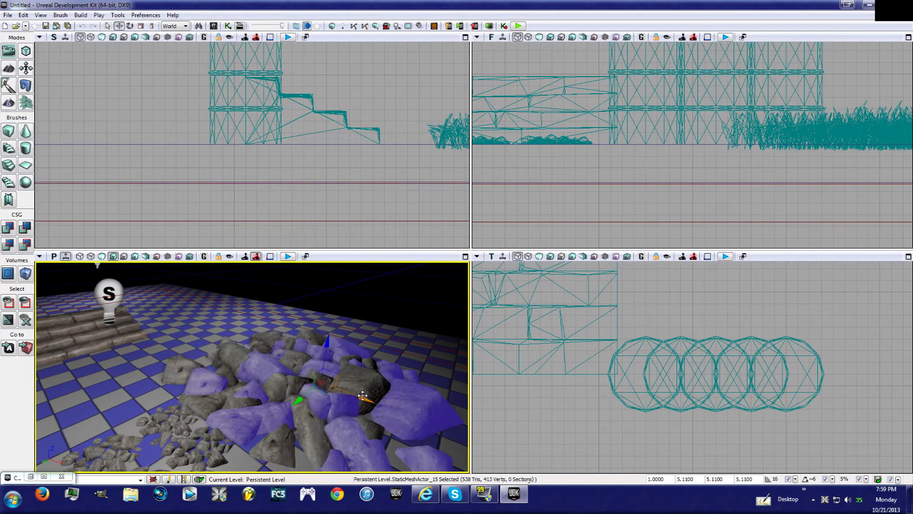
{"action": "left_click_drag", "start_coordinate": [325, 323], "coordinate": [324, 340]}
{"action": "left_click_drag", "start_coordinate": [324, 318], "coordinate": [325, 323]}
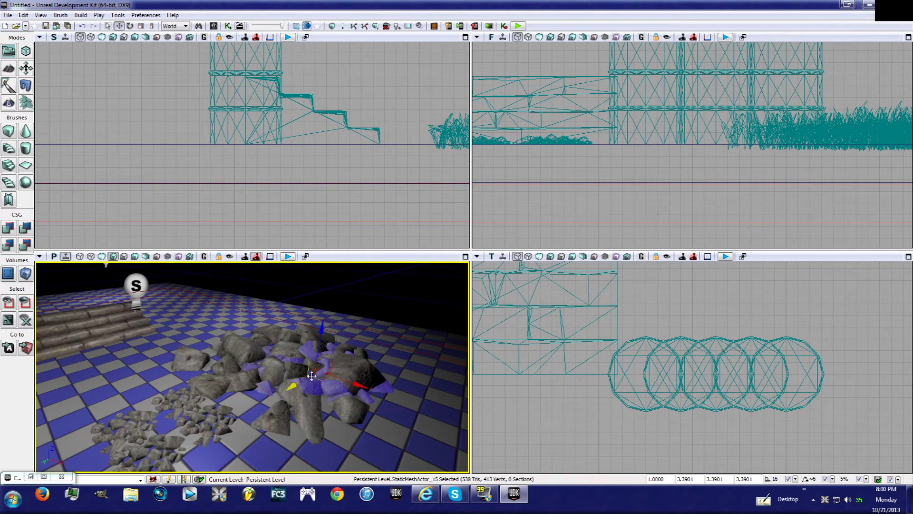
Duplicate the rubble toward the small cluster, scale the copy up uniformly to about 8.93, rotate it and deselect it
{"action": "left_click_drag", "start_coordinate": [292, 386], "coordinate": [246, 419]}
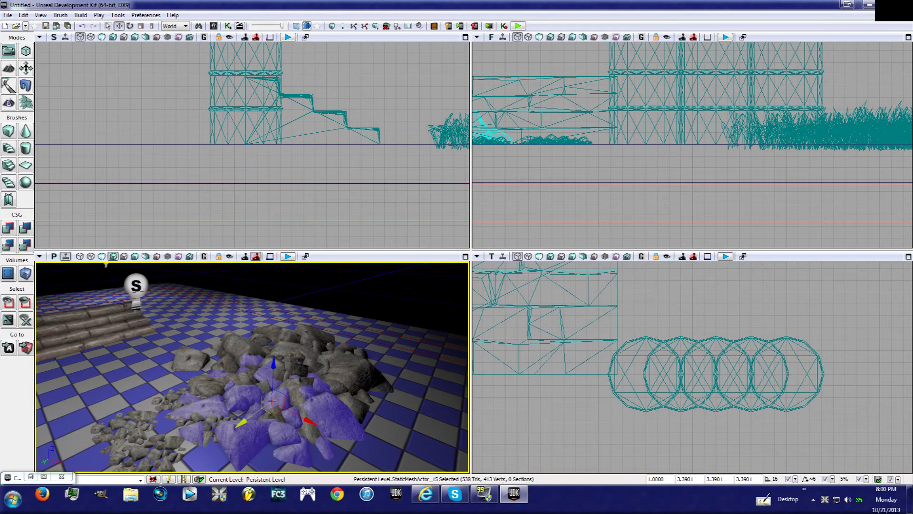
{"action": "left_click_drag", "start_coordinate": [271, 369], "coordinate": [273, 307]}
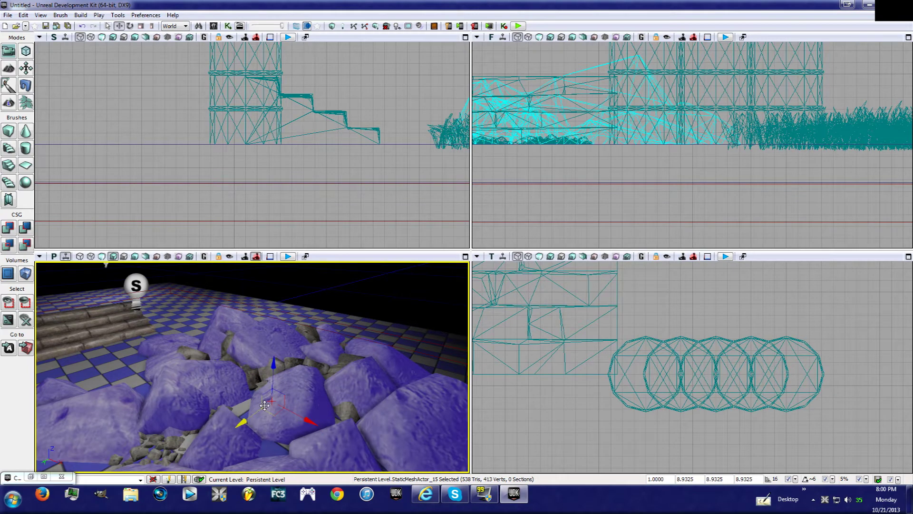
{"action": "left_click_drag", "start_coordinate": [273, 438], "coordinate": [249, 432]}
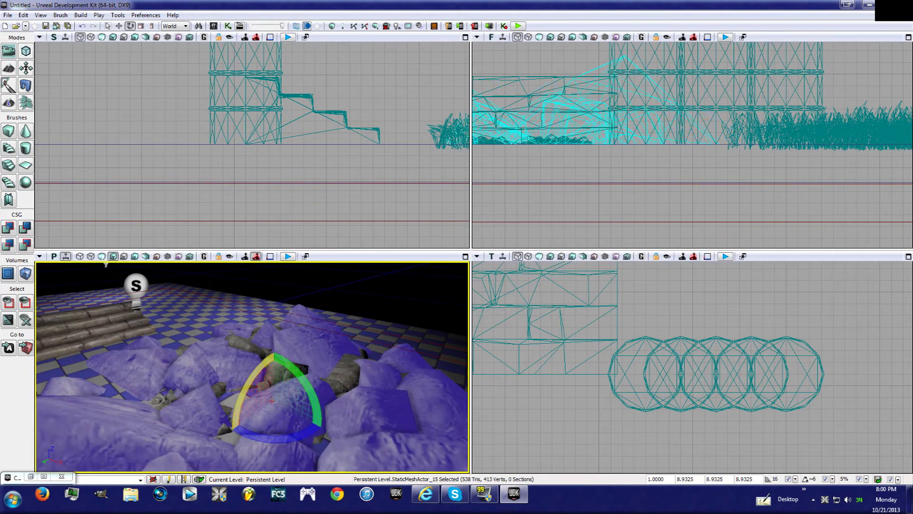
{"action": "left_click_drag", "start_coordinate": [249, 383], "coordinate": [239, 404]}
{"action": "right_click_drag", "start_coordinate": [252, 382], "coordinate": [304, 418]}
{"action": "left_click", "coordinate": [281, 428]}
{"action": "right_click_drag", "start_coordinate": [286, 371], "coordinate": [152, 404]}
{"action": "right_click_drag", "start_coordinate": [253, 371], "coordinate": [229, 390]}
{"action": "left_click_drag", "start_coordinate": [376, 340], "coordinate": [378, 340]}
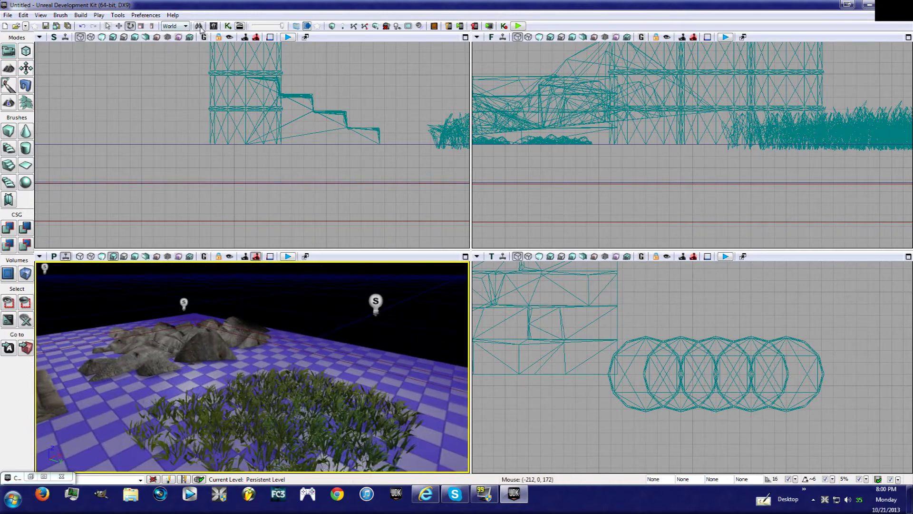
Place a WindPointSource actor from the Wind category of Actor Classes on the floor beside the grass, closing the browser
{"action": "left_click", "coordinate": [31, 476]}
{"action": "left_click", "coordinate": [446, 50]}
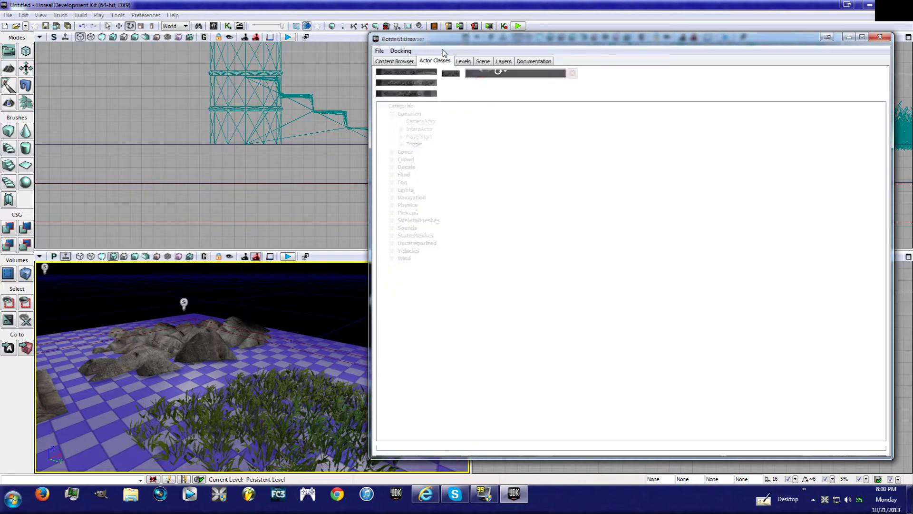
{"action": "left_click_drag", "start_coordinate": [623, 32], "coordinate": [623, 23]}
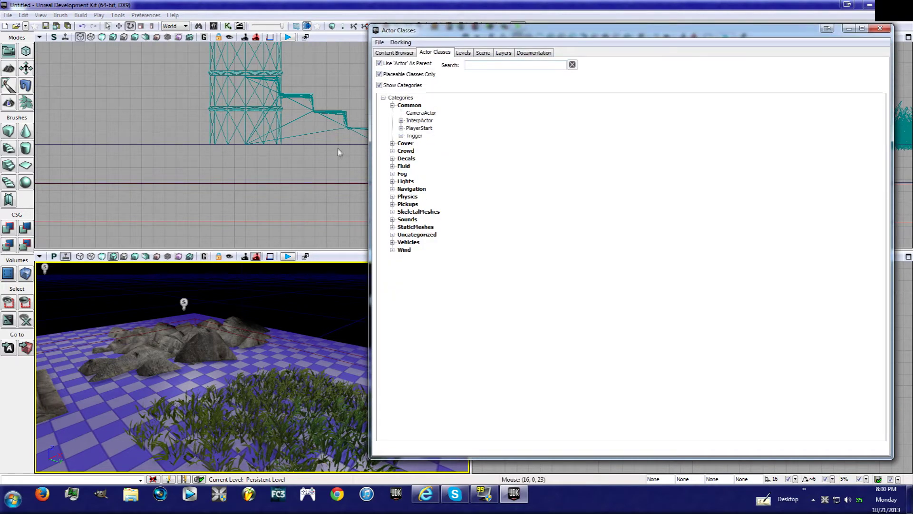
{"action": "left_click", "coordinate": [393, 105]}
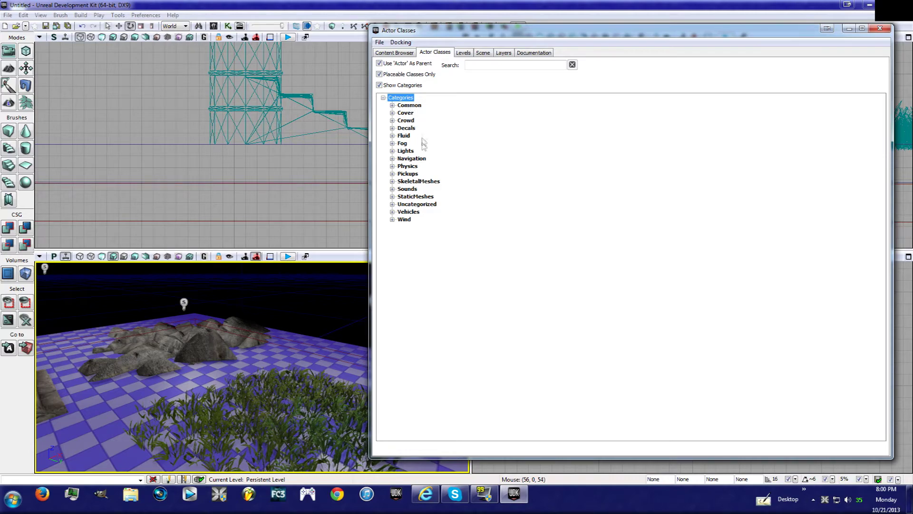
{"action": "left_click", "coordinate": [184, 303]}
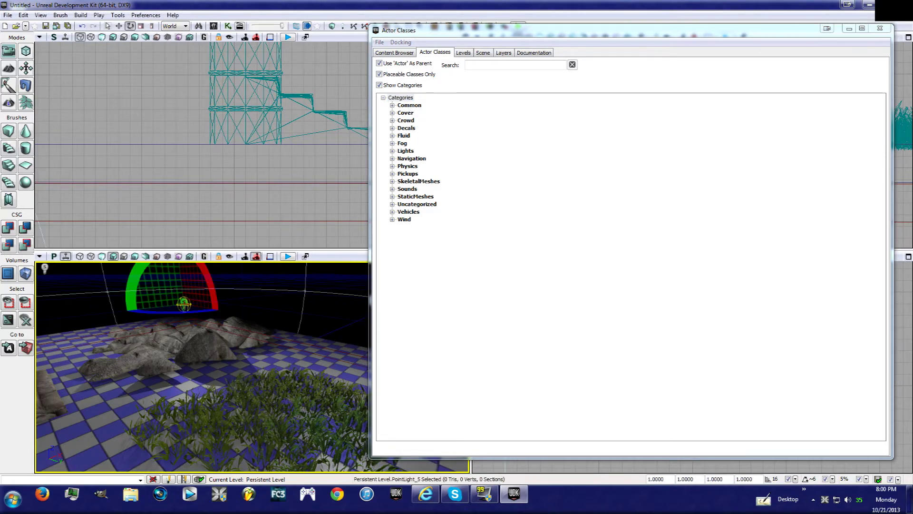
{"action": "key", "text": "w"}
{"action": "right_click_drag", "start_coordinate": [199, 309], "coordinate": [281, 312]}
{"action": "key", "text": "w"}
{"action": "left_click", "coordinate": [393, 220]}
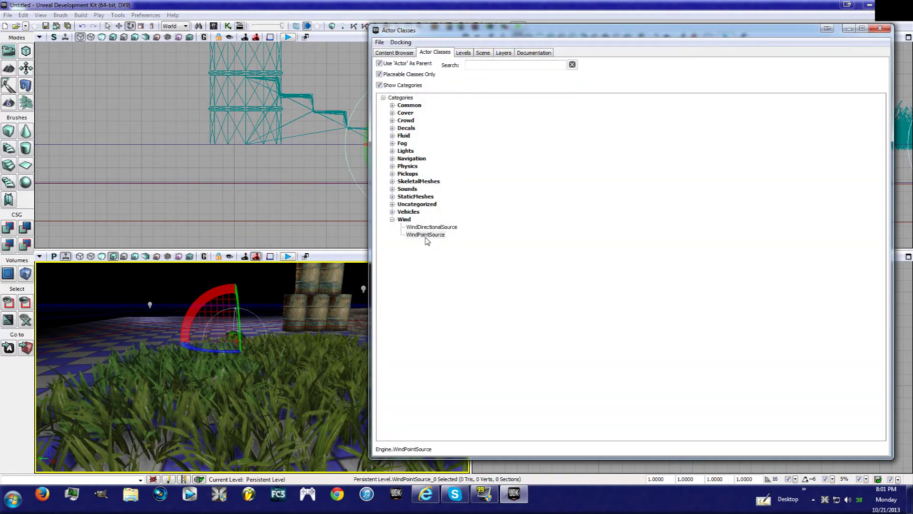
{"action": "left_click", "coordinate": [880, 29]}
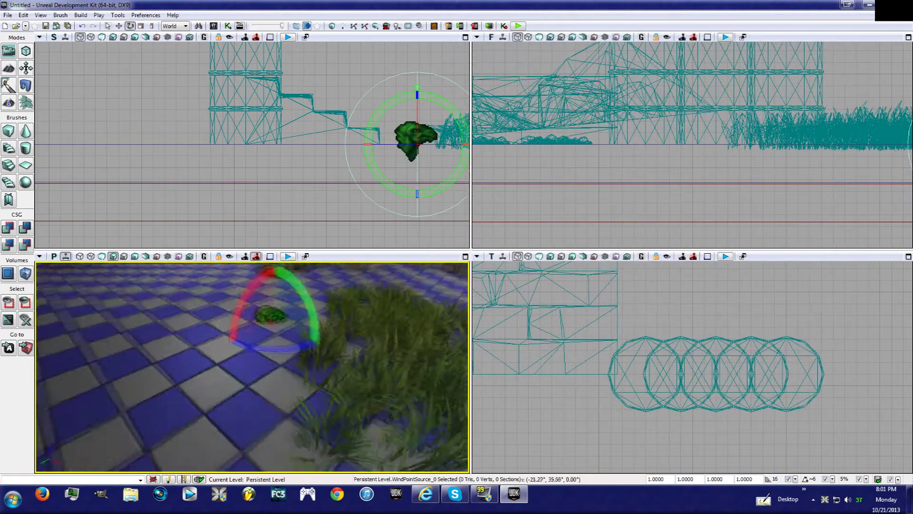
Raise the wind point source vertically off the floor to just above the height of the grass
{"action": "right_click_drag", "start_coordinate": [252, 367], "coordinate": [328, 335]}
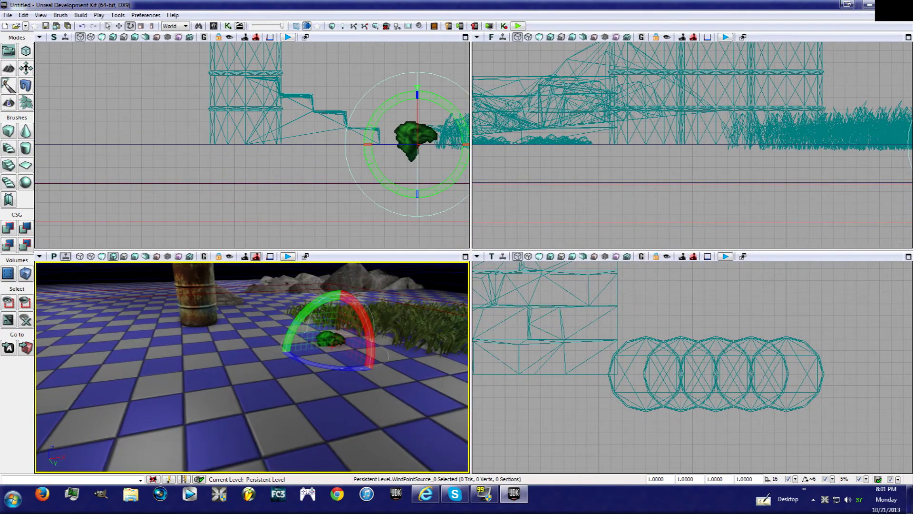
{"action": "key", "text": "space"}
{"action": "key", "text": "space"}
{"action": "key", "text": "space"}
{"action": "left_click_drag", "start_coordinate": [337, 310], "coordinate": [339, 259]}
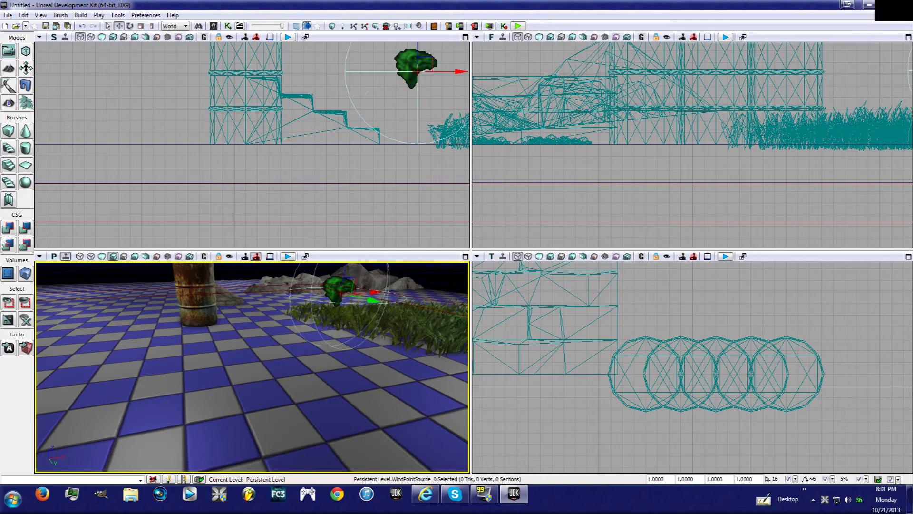
Show the wind point source's component properties and move the actor over the middle of the grass
{"action": "right_click_drag", "start_coordinate": [338, 309], "coordinate": [352, 357]}
{"action": "right_click", "coordinate": [274, 434]}
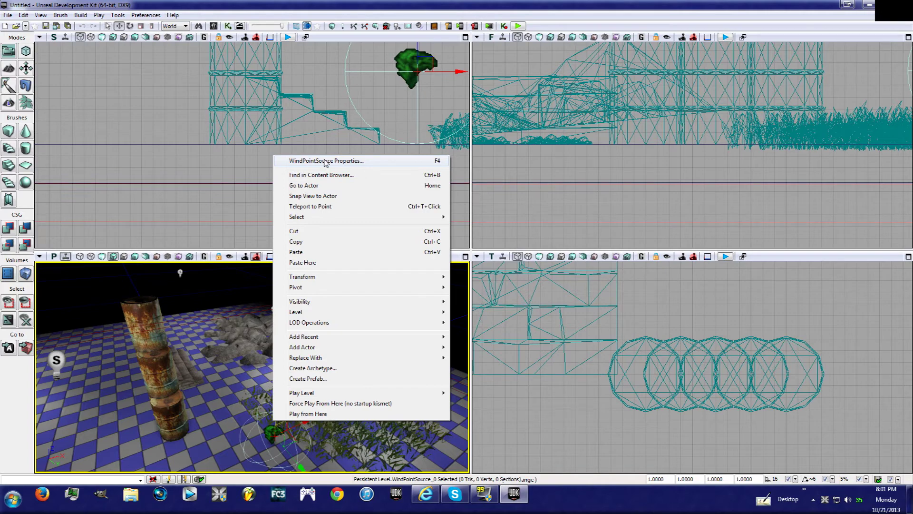
{"action": "left_click", "coordinate": [325, 162]}
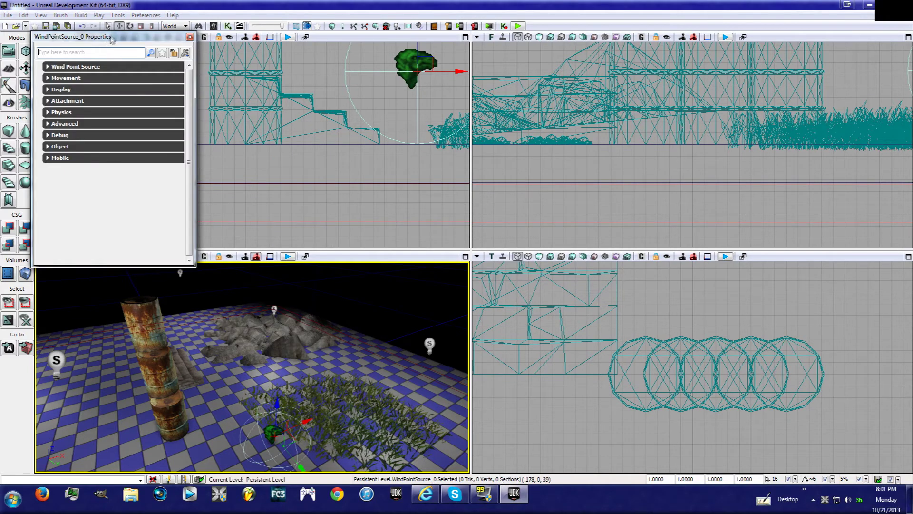
{"action": "left_click_drag", "start_coordinate": [112, 41], "coordinate": [624, 111]}
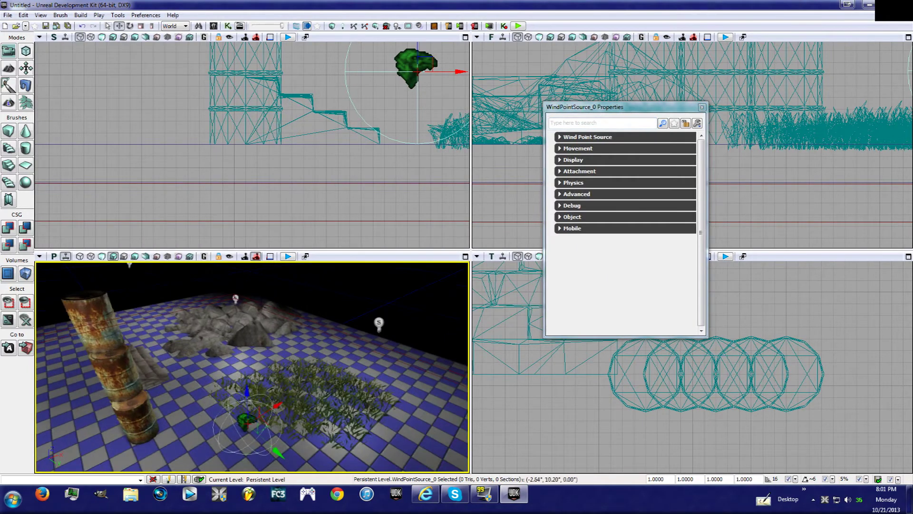
{"action": "right_click_drag", "start_coordinate": [409, 324], "coordinate": [508, 244]}
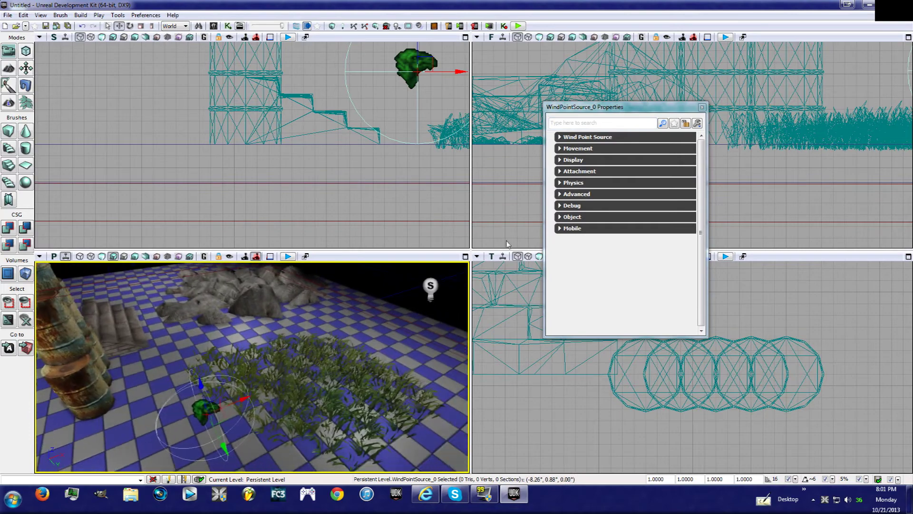
{"action": "left_click", "coordinate": [560, 137]}
{"action": "left_click", "coordinate": [559, 148]}
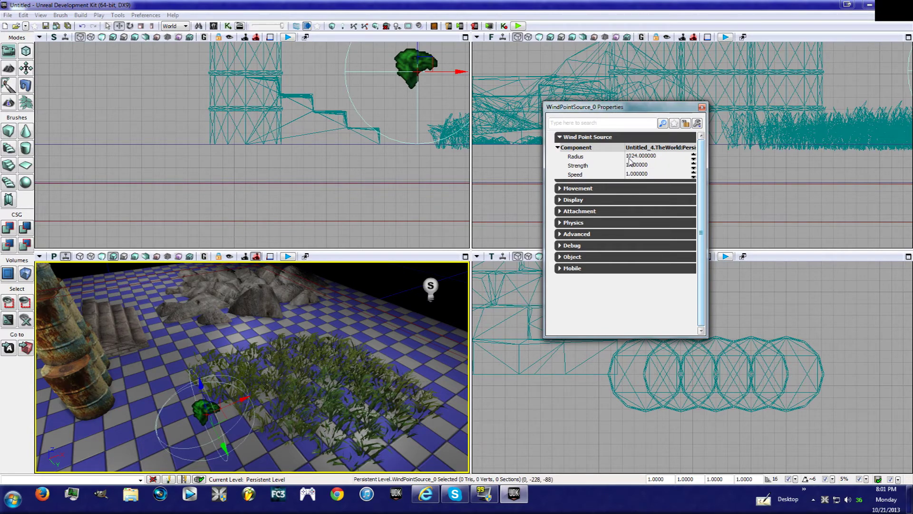
{"action": "right_click_drag", "start_coordinate": [388, 271], "coordinate": [362, 287]}
{"action": "left_click_drag", "start_coordinate": [156, 370], "coordinate": [324, 355]}
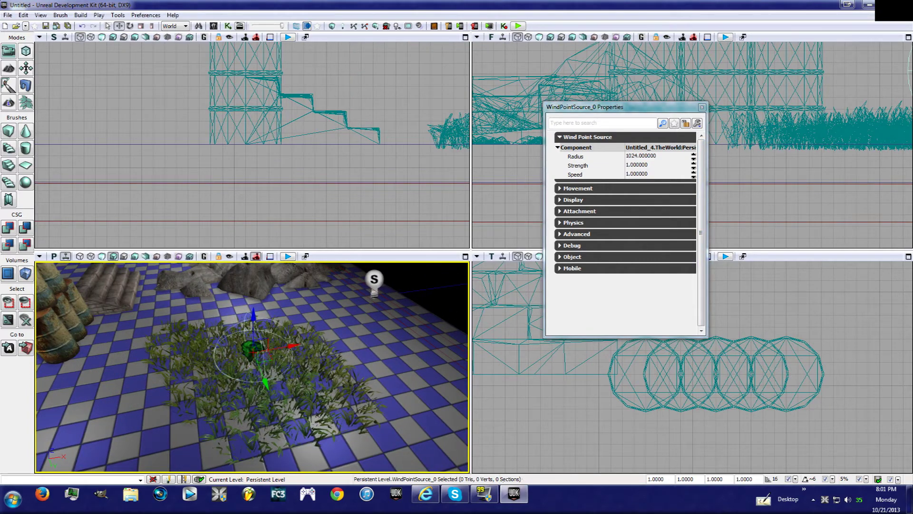
Set the wind point source's Strength and Speed both to 4 and view the effect on the grass
{"action": "left_click", "coordinate": [632, 165]}
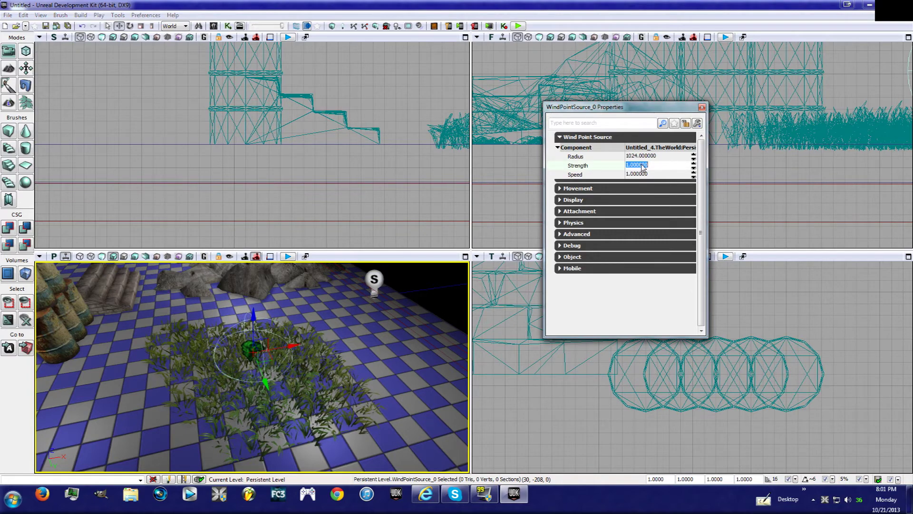
{"action": "key", "text": "Return"}
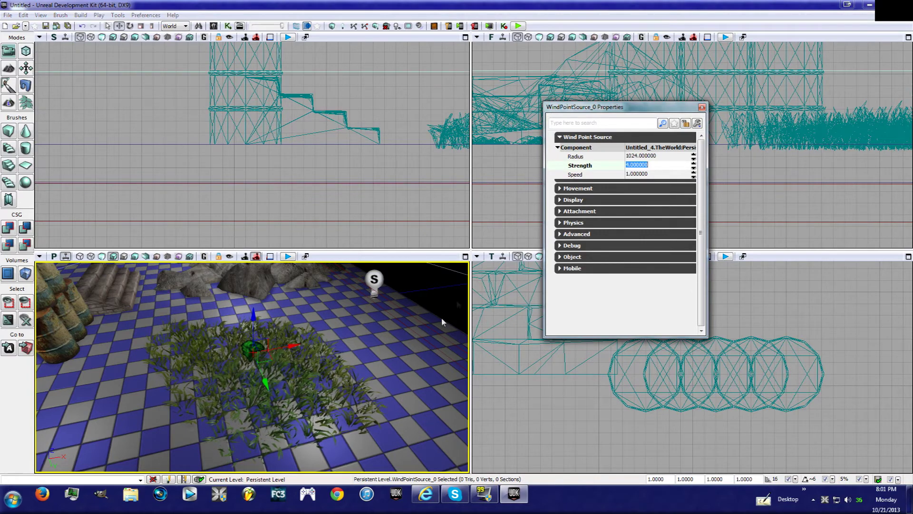
{"action": "mouse_move", "coordinate": [389, 342]}
{"action": "right_mouse_down"}
{"action": "mouse_move", "coordinate": [391, 323]}
{"action": "mouse_move", "coordinate": [389, 341]}
{"action": "right_mouse_up"}
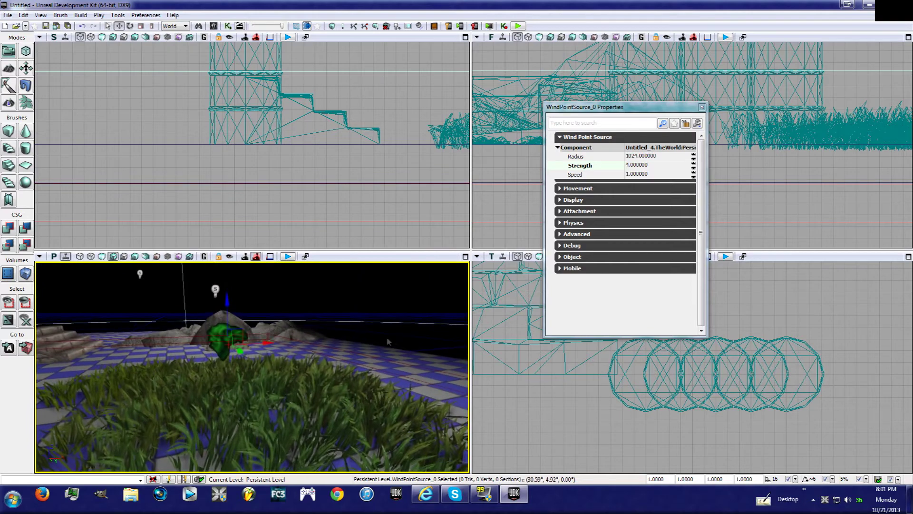
{"action": "left_click", "coordinate": [638, 174]}
{"action": "type", "text": "4"}
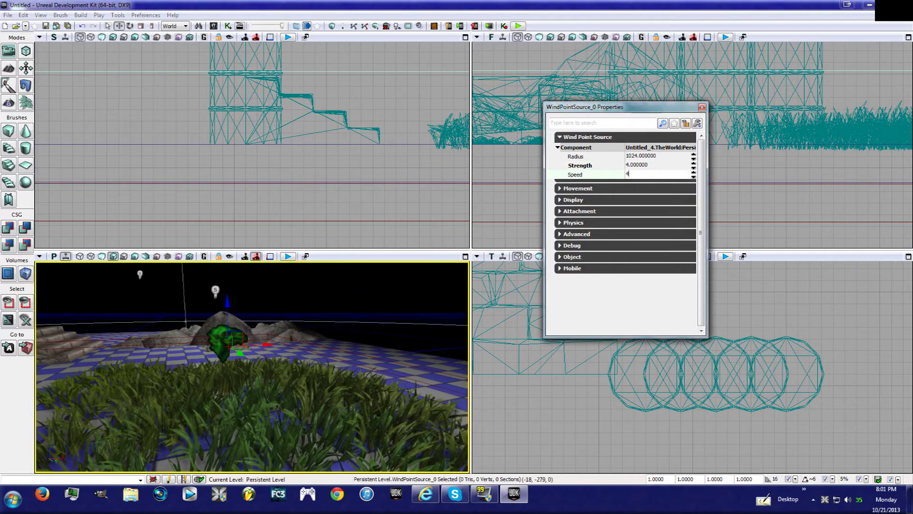
{"action": "key", "text": "Return"}
{"action": "right_click_drag", "start_coordinate": [394, 327], "coordinate": [392, 347]}
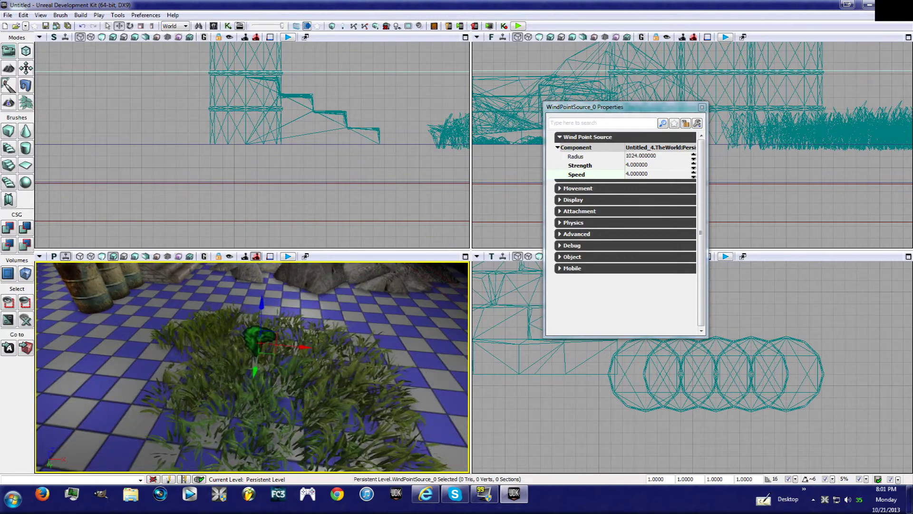
Try the wind point source with Strength 50 and Speed 50, viewing the grass after each change
{"action": "left_click", "coordinate": [660, 169]}
{"action": "type", "text": "50"}
{"action": "key", "text": "Return"}
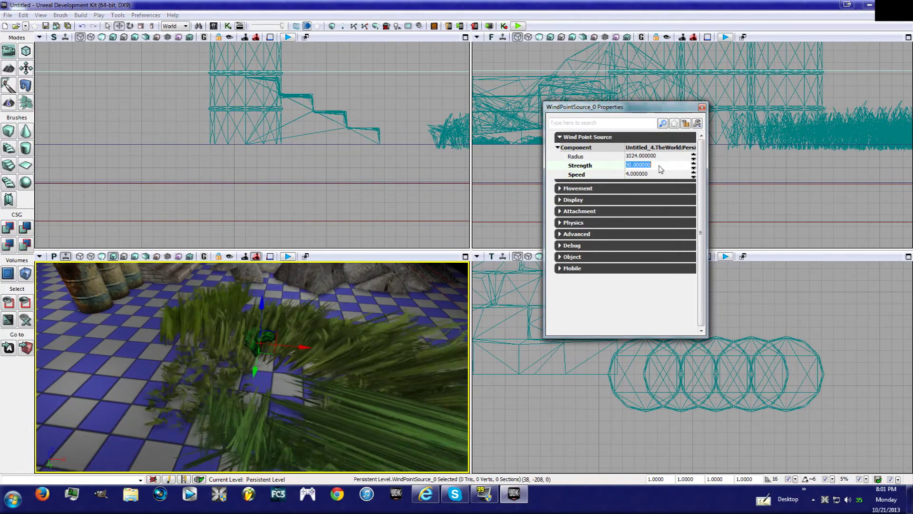
{"action": "right_click_drag", "start_coordinate": [333, 352], "coordinate": [417, 364]}
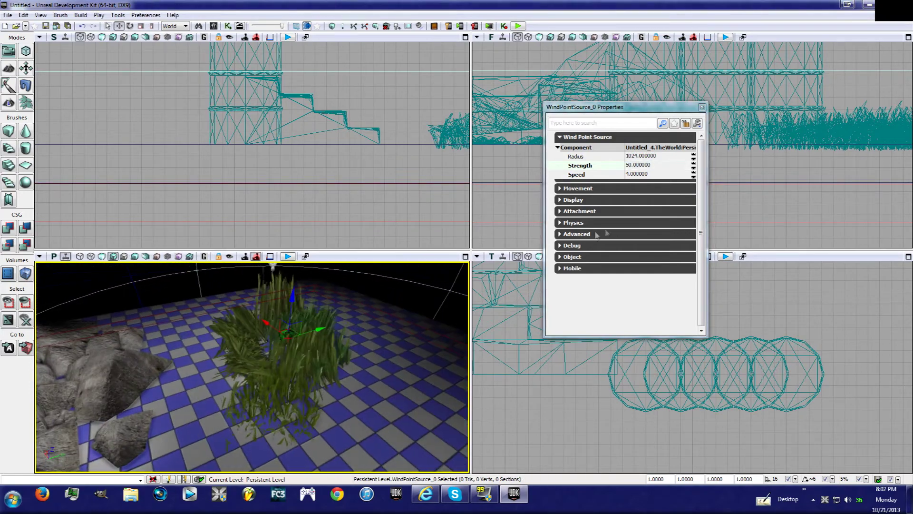
{"action": "left_click", "coordinate": [652, 175]}
{"action": "type", "text": "50"}
{"action": "key", "text": "Return"}
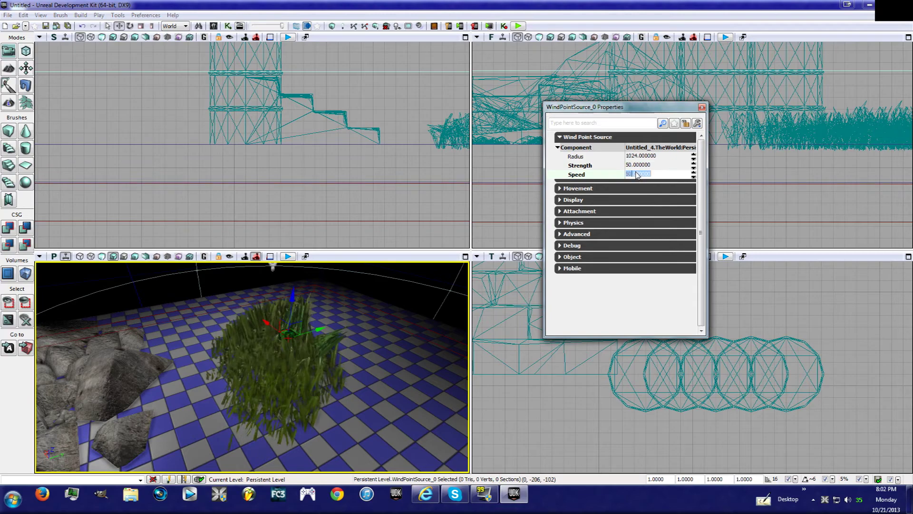
{"action": "right_click_drag", "start_coordinate": [328, 345], "coordinate": [188, 339]}
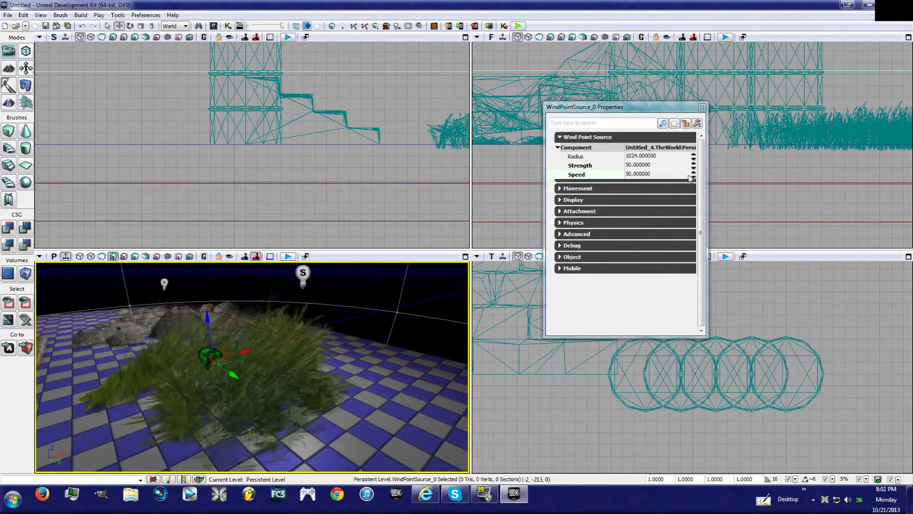
Set the wind point source's Speed to 3 and try Strength values of 5 and 13
{"action": "left_click", "coordinate": [672, 175]}
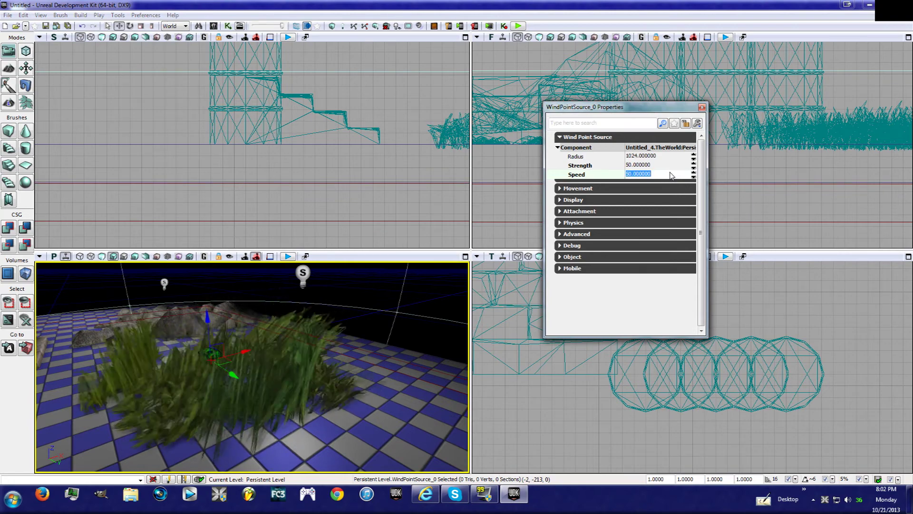
{"action": "left_click", "coordinate": [638, 165]}
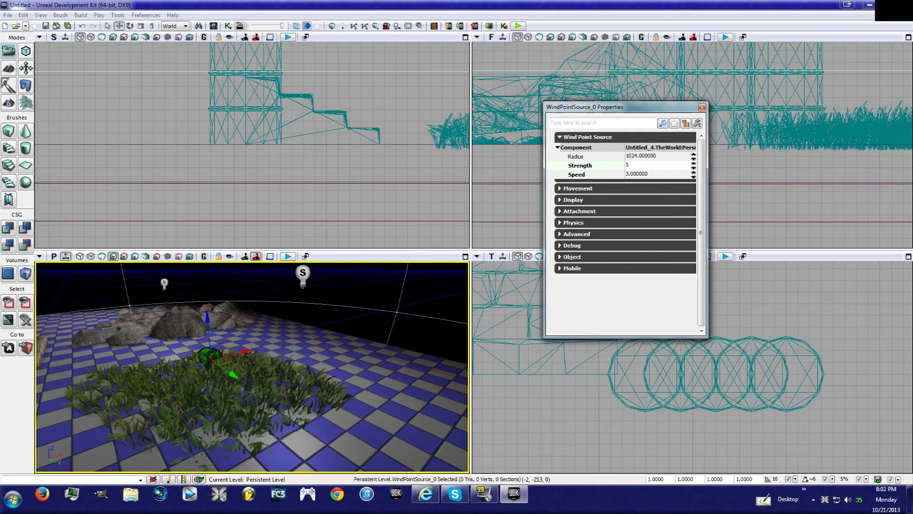
{"action": "left_click", "coordinate": [639, 165]}
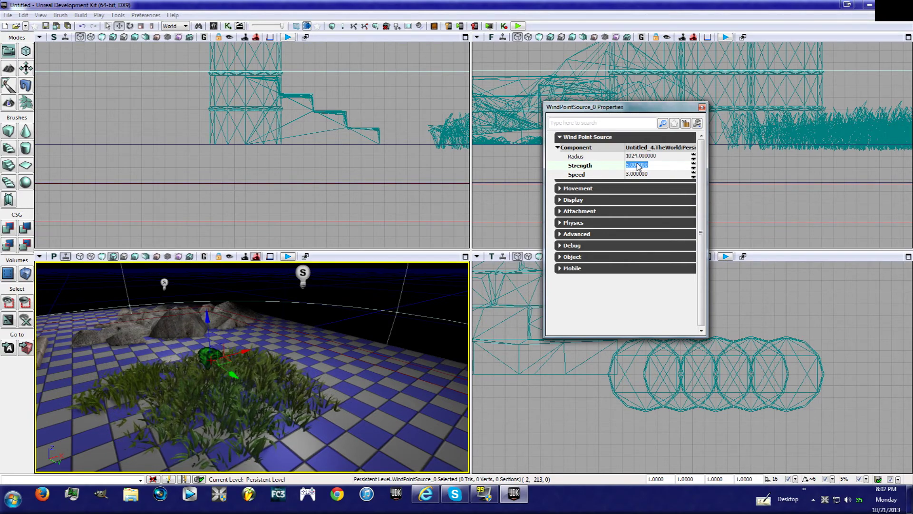
{"action": "type", "text": "13"}
{"action": "key", "text": "Return"}
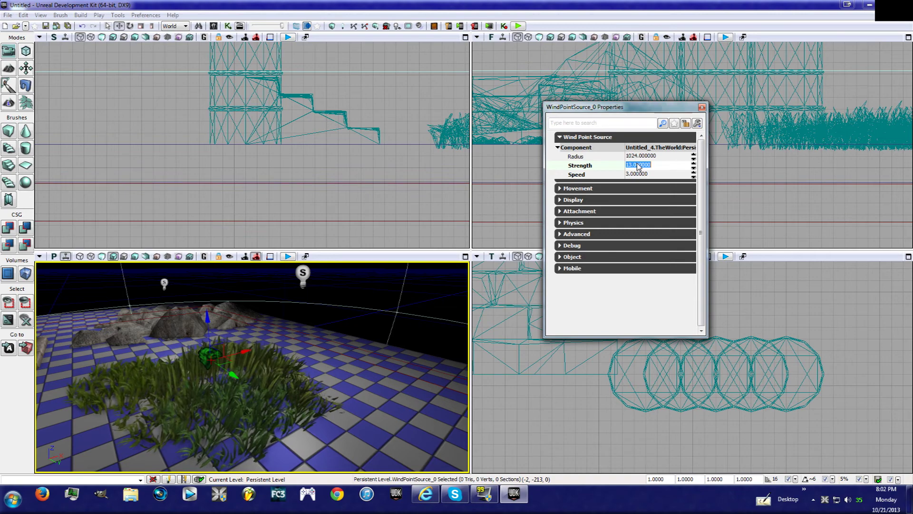
{"action": "key", "text": "Tab"}
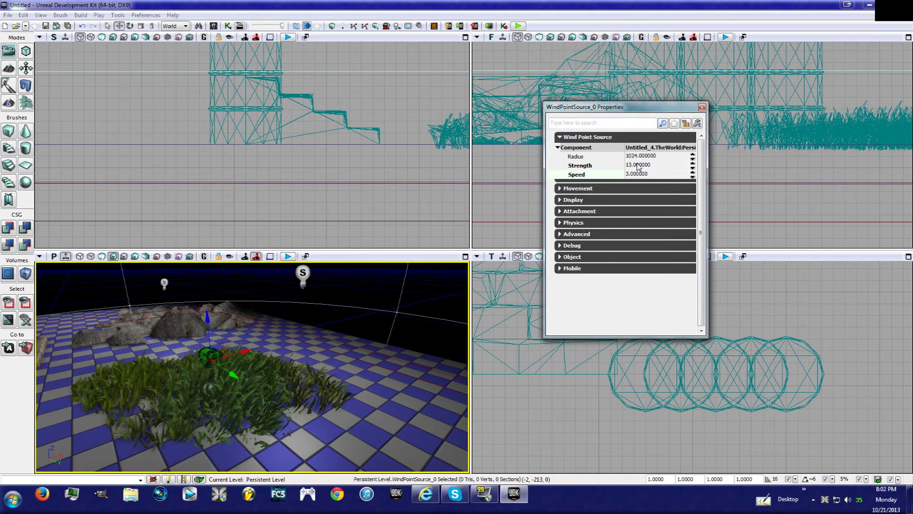
Set the wind point source's Strength to 7 and close its properties
{"action": "left_click", "coordinate": [639, 165]}
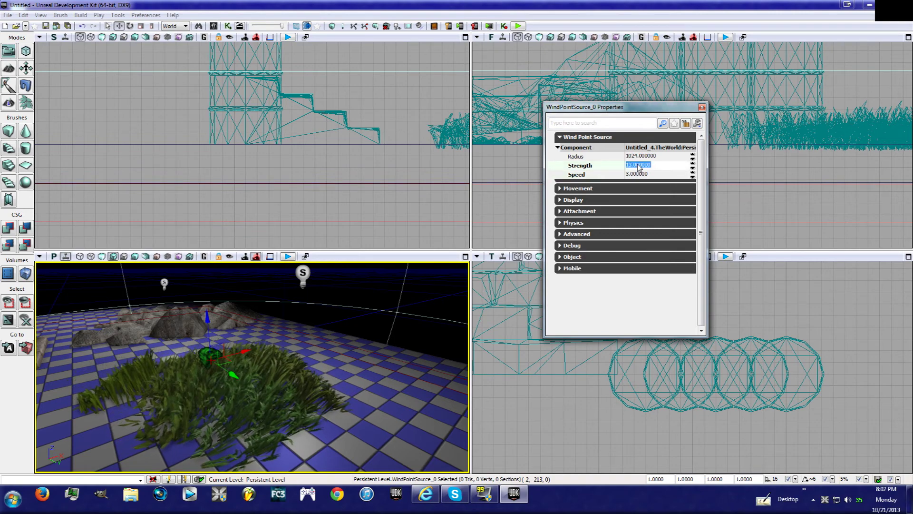
{"action": "right_click_drag", "start_coordinate": [305, 366], "coordinate": [267, 376]}
{"action": "key", "text": "w"}
{"action": "key", "text": "s"}
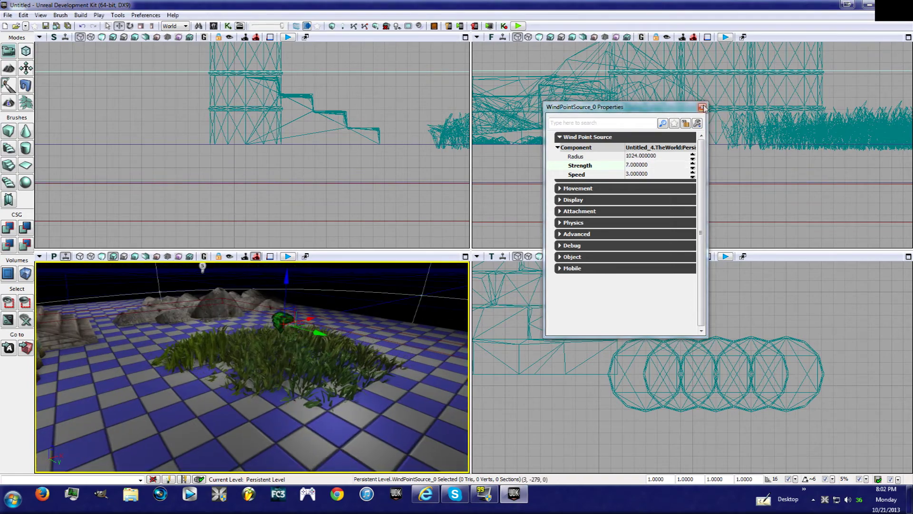
{"action": "left_click", "coordinate": [703, 108]}
Search the static meshes for "Tree" and place SM_GEN_Foliage01_LargeTree01_Opt at the edge of the grass, closing the Content Browser
{"action": "right_click_drag", "start_coordinate": [380, 357], "coordinate": [291, 383]}
{"action": "key", "text": "w"}
{"action": "key", "text": "w"}
{"action": "right_click_drag", "start_coordinate": [447, 404], "coordinate": [454, 373]}
{"action": "key", "text": "w"}
{"action": "key", "text": "s"}
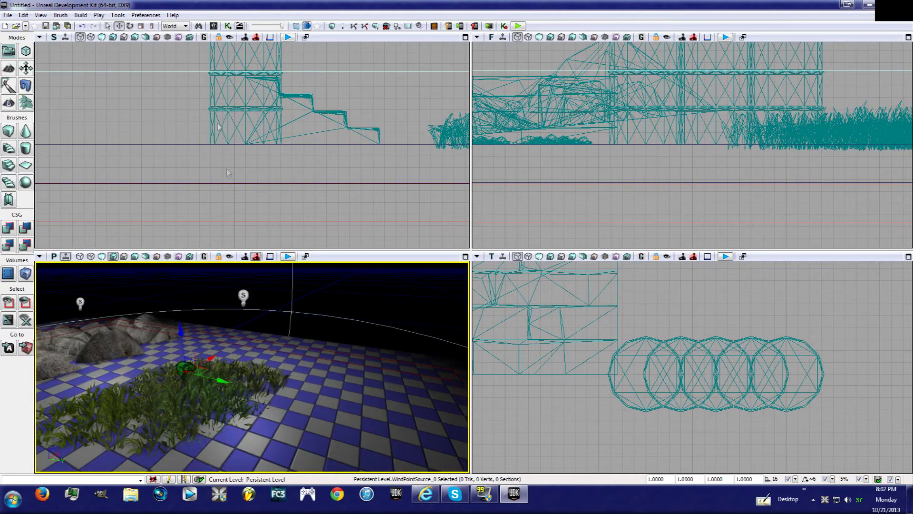
{"action": "left_click", "coordinate": [215, 25]}
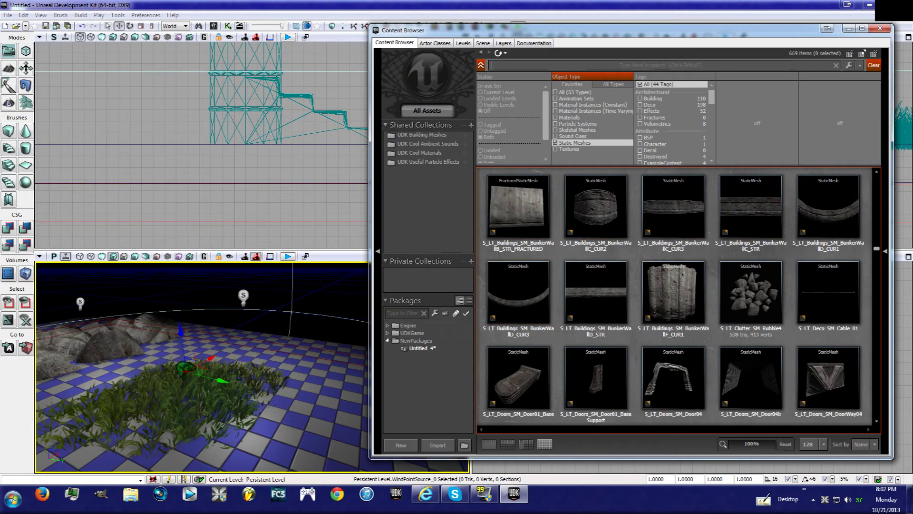
{"action": "type", "text": "Tree"}
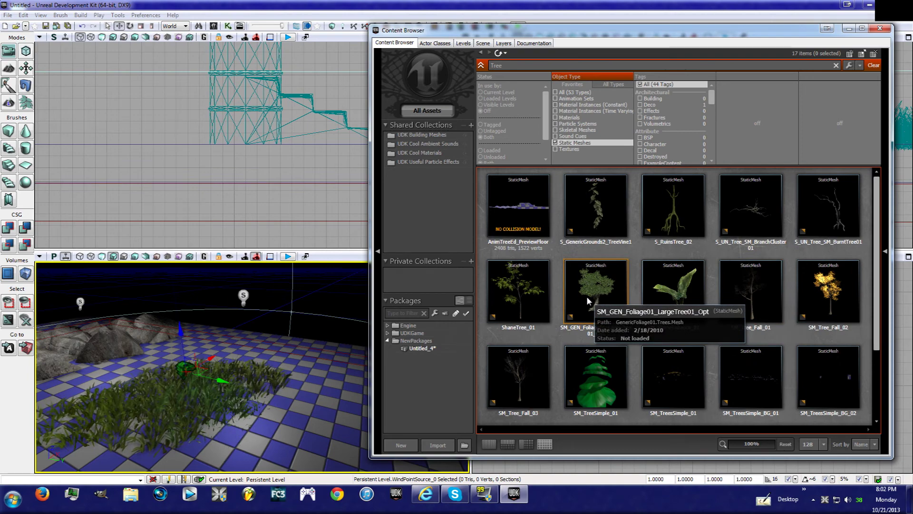
{"action": "left_click_drag", "start_coordinate": [586, 296], "coordinate": [276, 404]}
{"action": "key", "text": "s"}
{"action": "right_click_drag", "start_coordinate": [295, 336], "coordinate": [297, 295]}
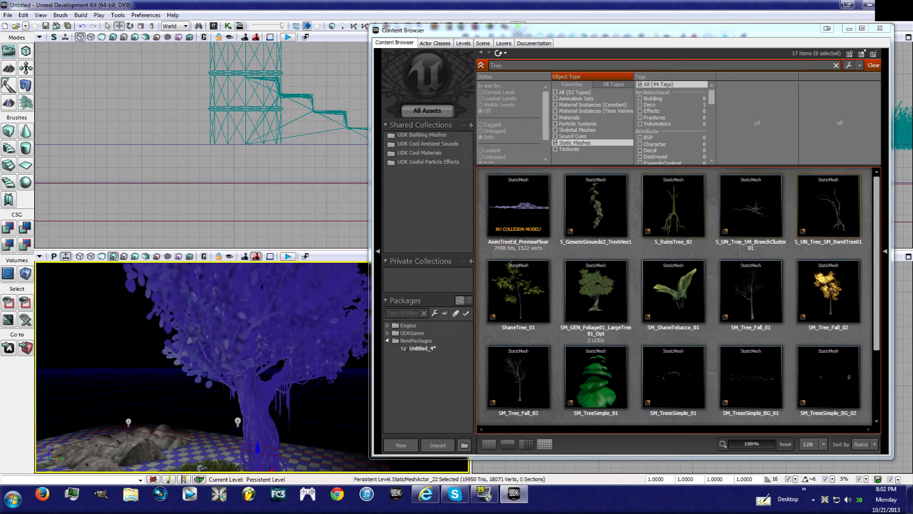
{"action": "left_click", "coordinate": [880, 29]}
Raise the wind point source vertically from the grass up to the tree's foliage
{"action": "left_click", "coordinate": [333, 455]}
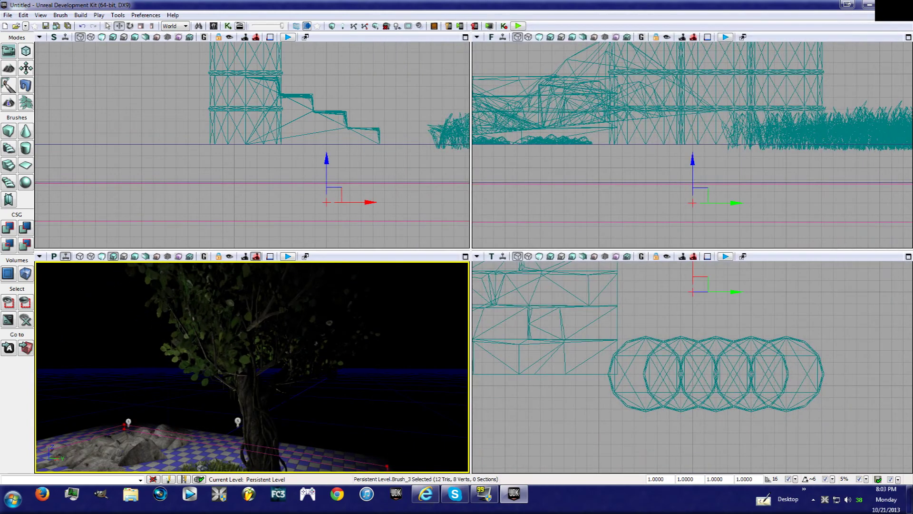
{"action": "key", "text": "a"}
{"action": "mouse_move", "coordinate": [333, 454]}
{"action": "right_mouse_down"}
{"action": "mouse_move", "coordinate": [450, 444]}
{"action": "mouse_move", "coordinate": [464, 468]}
{"action": "mouse_move", "coordinate": [478, 470]}
{"action": "right_mouse_up"}
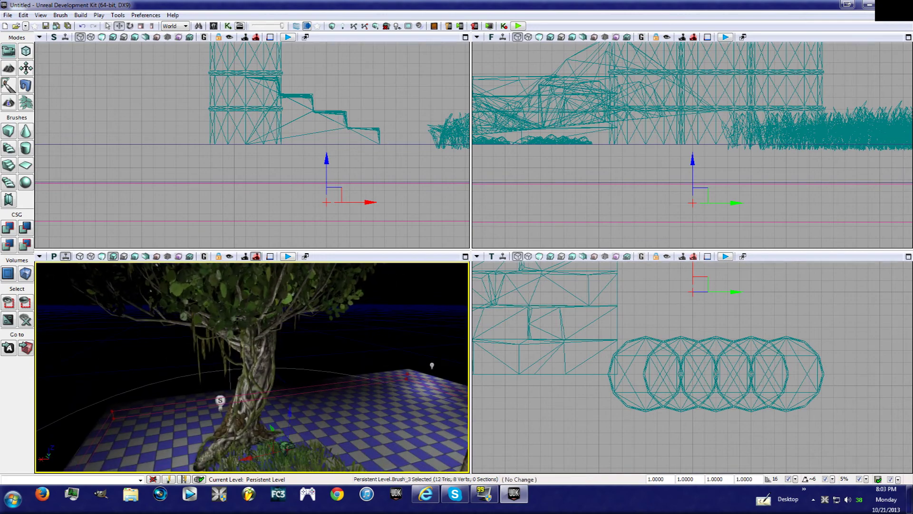
{"action": "left_click", "coordinate": [287, 446]}
{"action": "left_click_drag", "start_coordinate": [289, 413], "coordinate": [296, 265]}
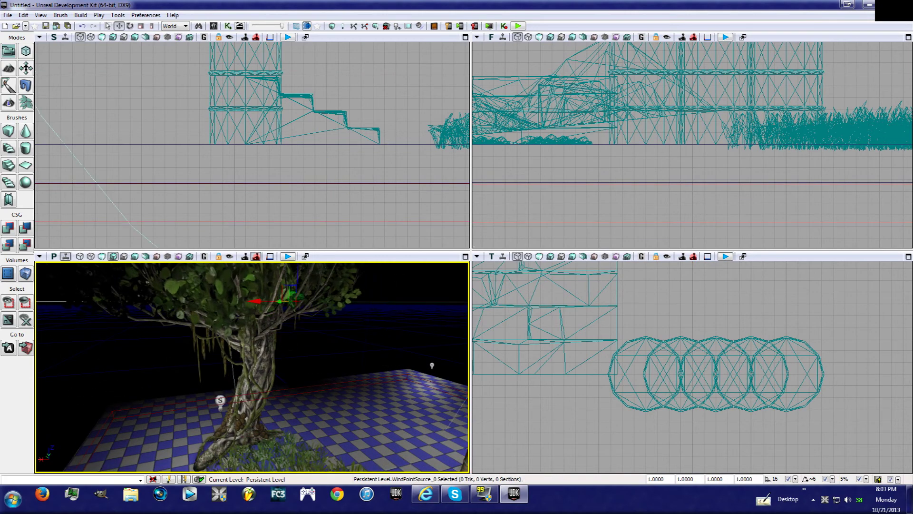
Add a point light in the tree's crown and raise it above the top of the foliage
{"action": "key", "text": "e"}
{"action": "key", "text": "d"}
{"action": "right_click_drag", "start_coordinate": [296, 265], "coordinate": [328, 319]}
{"action": "key", "text": "a"}
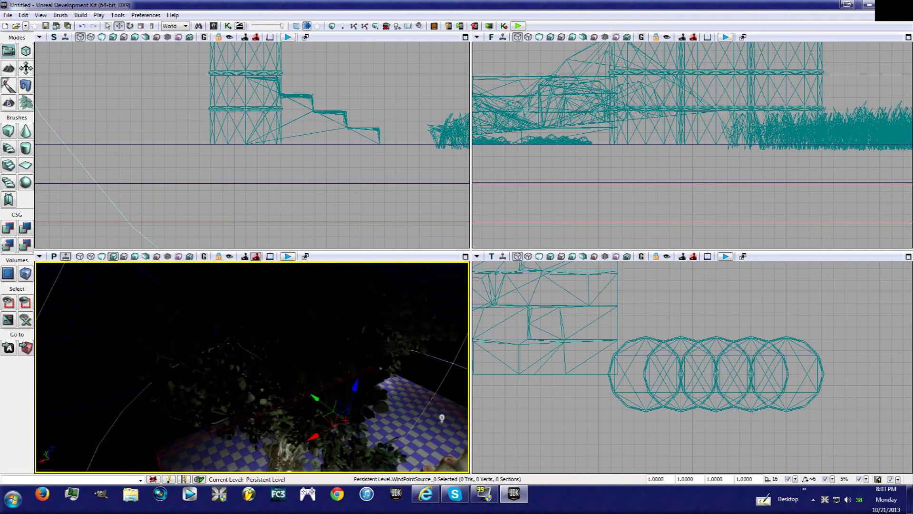
{"action": "left_click", "coordinate": [286, 383]}
{"action": "left_click_drag", "start_coordinate": [289, 351], "coordinate": [294, 259]}
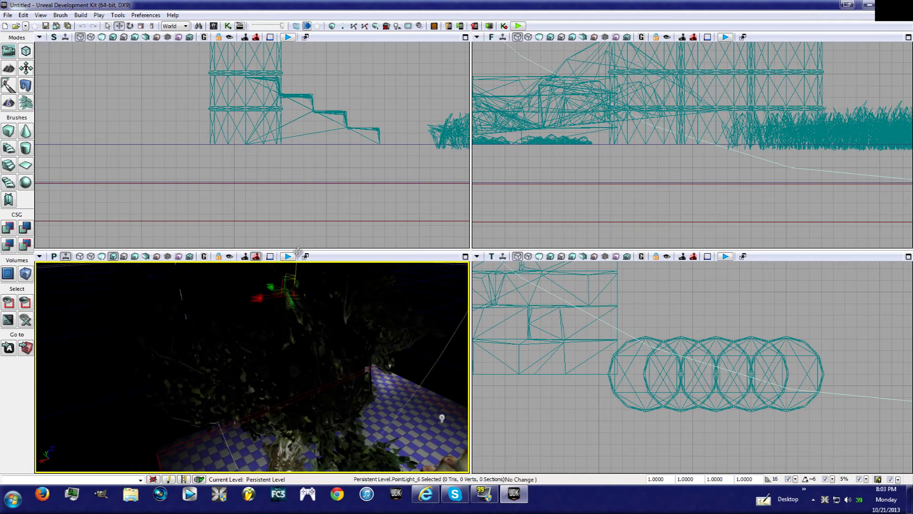
{"action": "right_click_drag", "start_coordinate": [294, 259], "coordinate": [245, 255]}
{"action": "key", "text": "d"}
{"action": "key", "text": "e"}
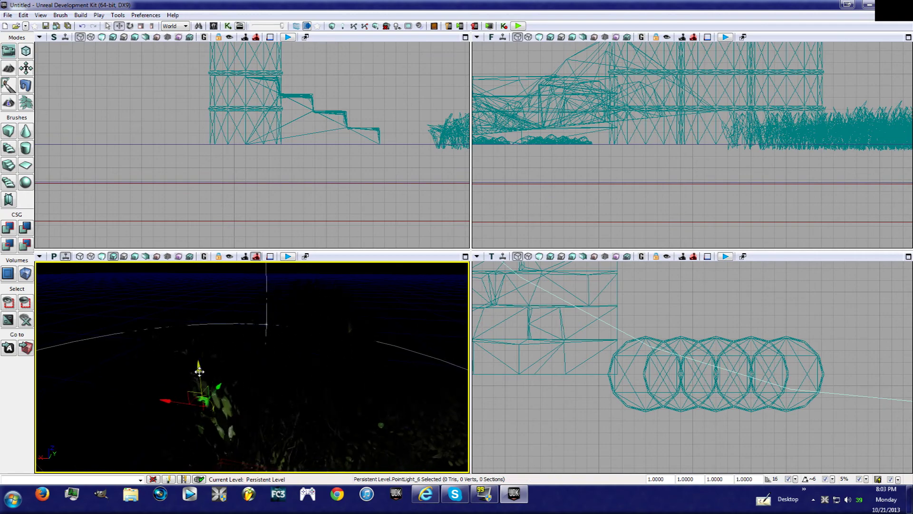
{"action": "left_click_drag", "start_coordinate": [200, 292], "coordinate": [199, 338]}
{"action": "right_click_drag", "start_coordinate": [381, 329], "coordinate": [389, 345]}
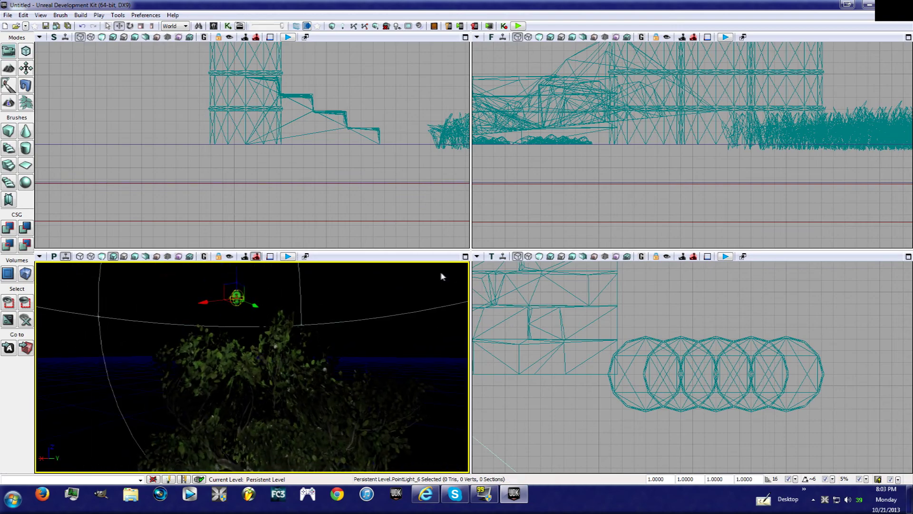
Maximize the perspective viewport and examine the tree's foliage and the surrounding level from several angles
{"action": "left_click", "coordinate": [465, 256]}
{"action": "right_click_drag", "start_coordinate": [465, 262], "coordinate": [477, 235]}
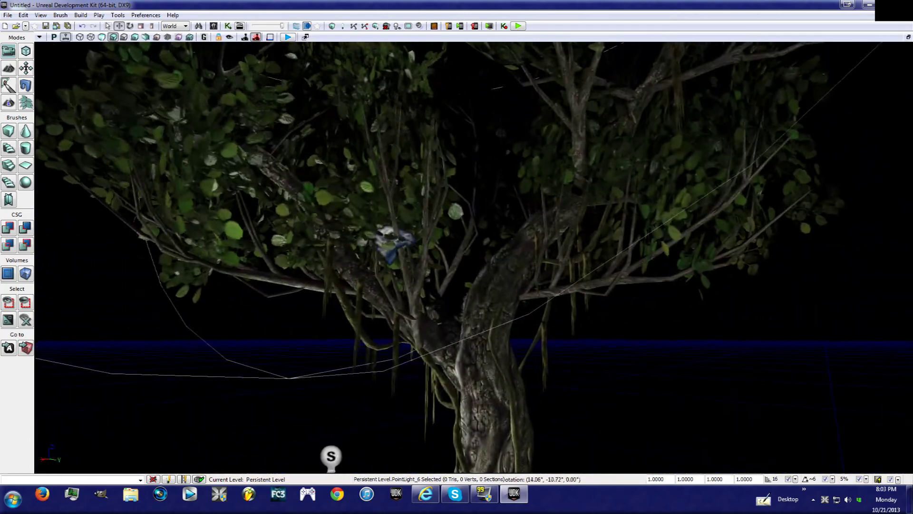
{"action": "right_click_drag", "start_coordinate": [474, 258], "coordinate": [516, 343]}
{"action": "right_click_drag", "start_coordinate": [492, 295], "coordinate": [640, 252]}
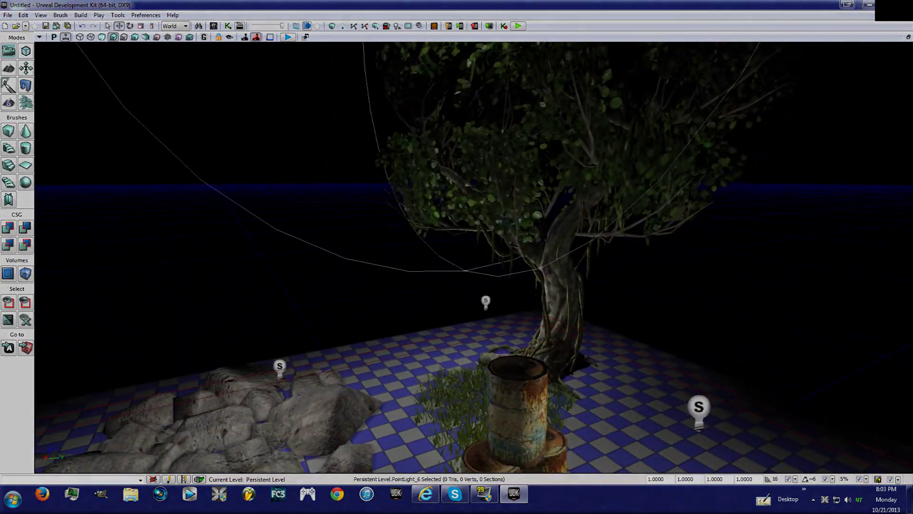